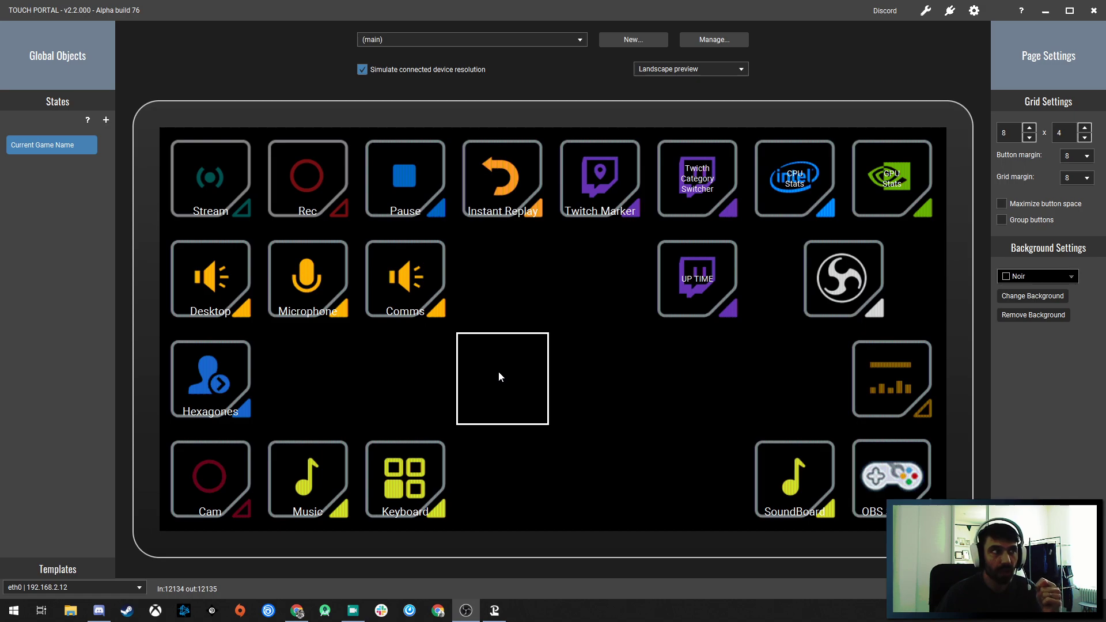
Create a new page named Tuto
click(621, 34)
text(Tuto)
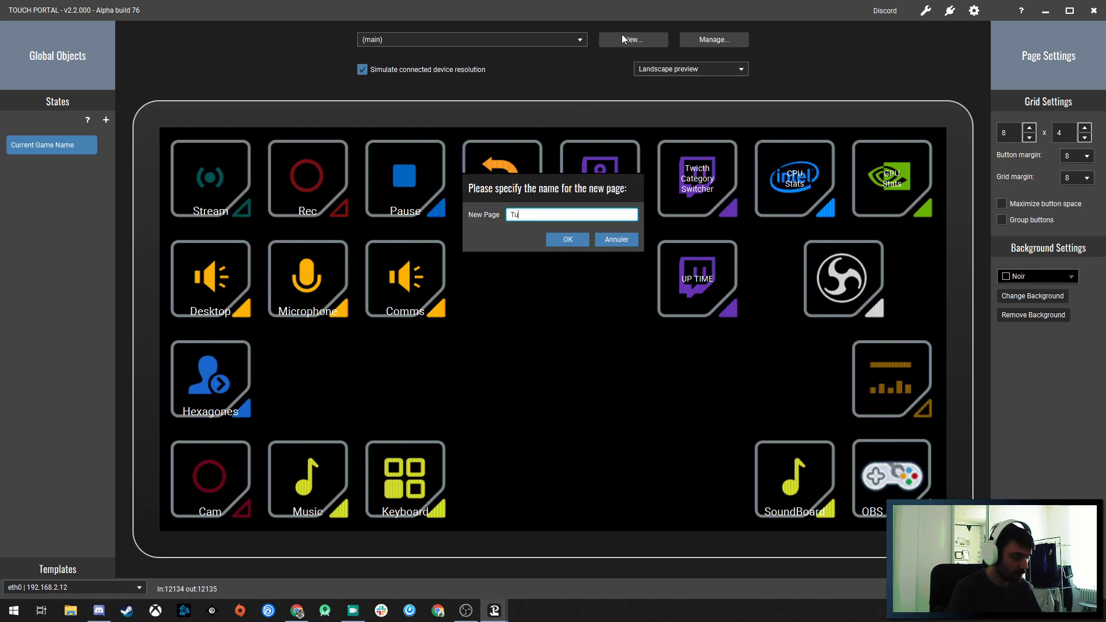
key(Return)
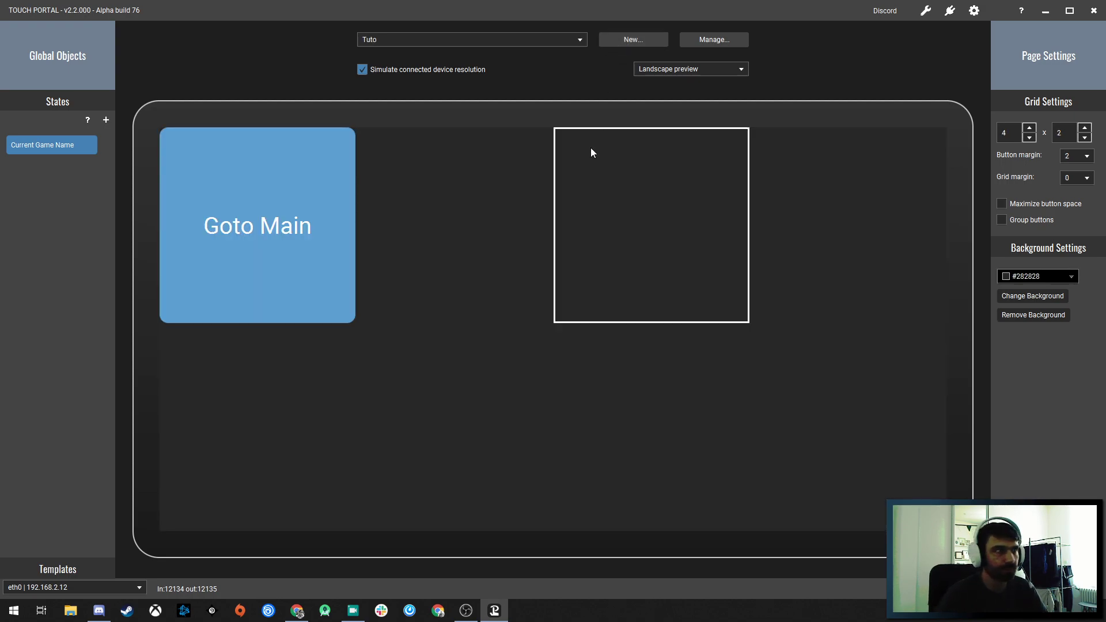
Set the Tuto page's grid size to 8 x 4
click(1030, 127)
click(1030, 128)
click(1029, 128)
click(1030, 128)
click(1085, 128)
click(1085, 128)
click(1085, 128)
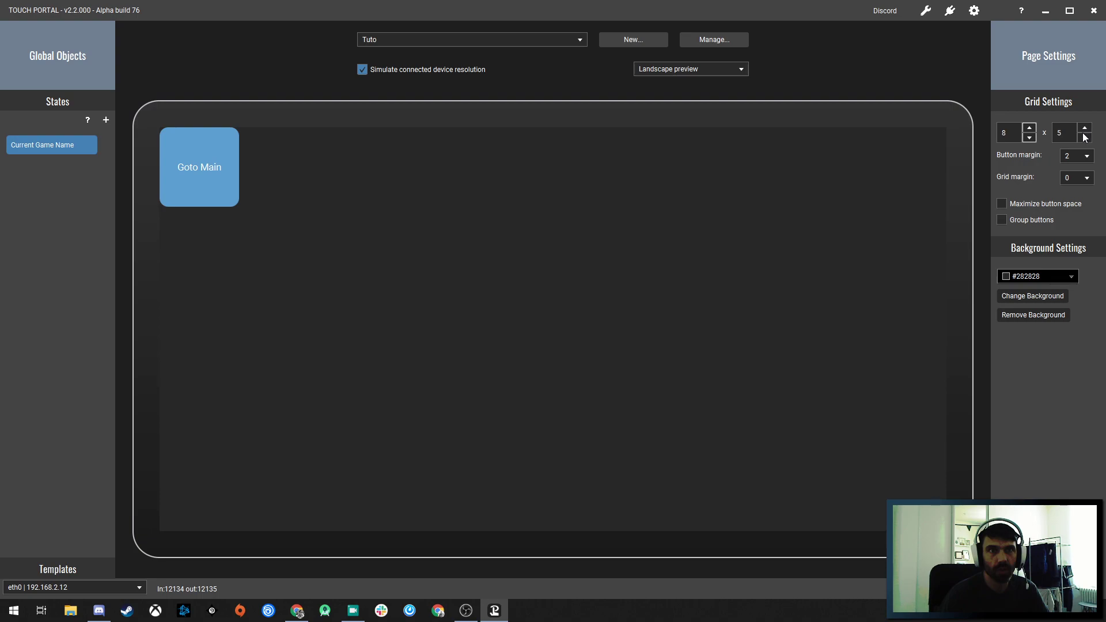
click(1085, 138)
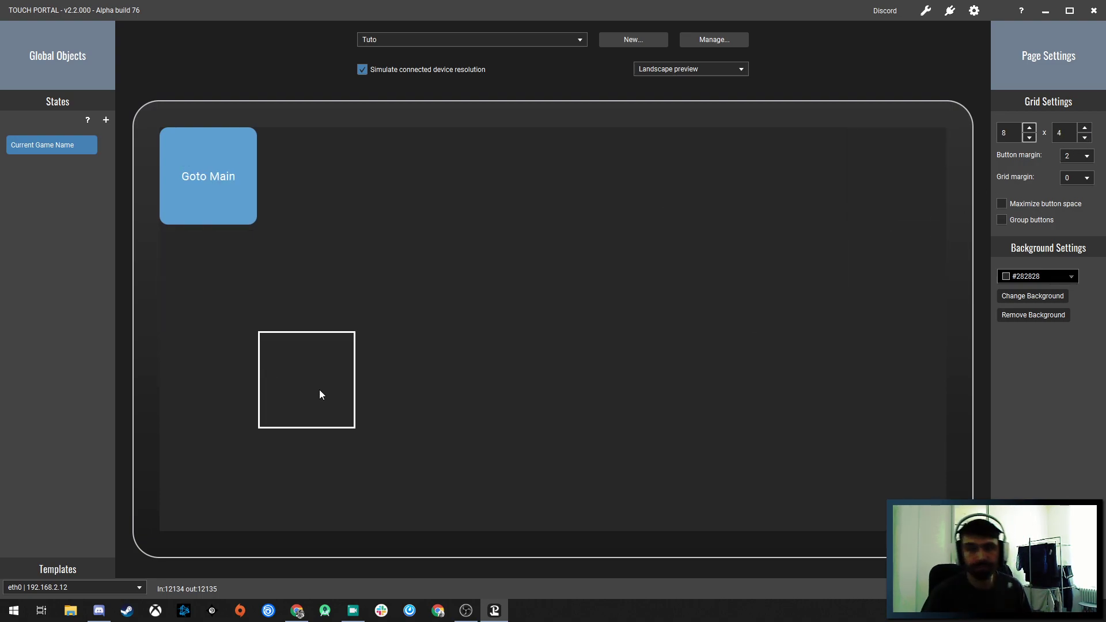
Add the OBS Mute Source Volume action to the On Press actions of a new button beside Goto Main
click(311, 178)
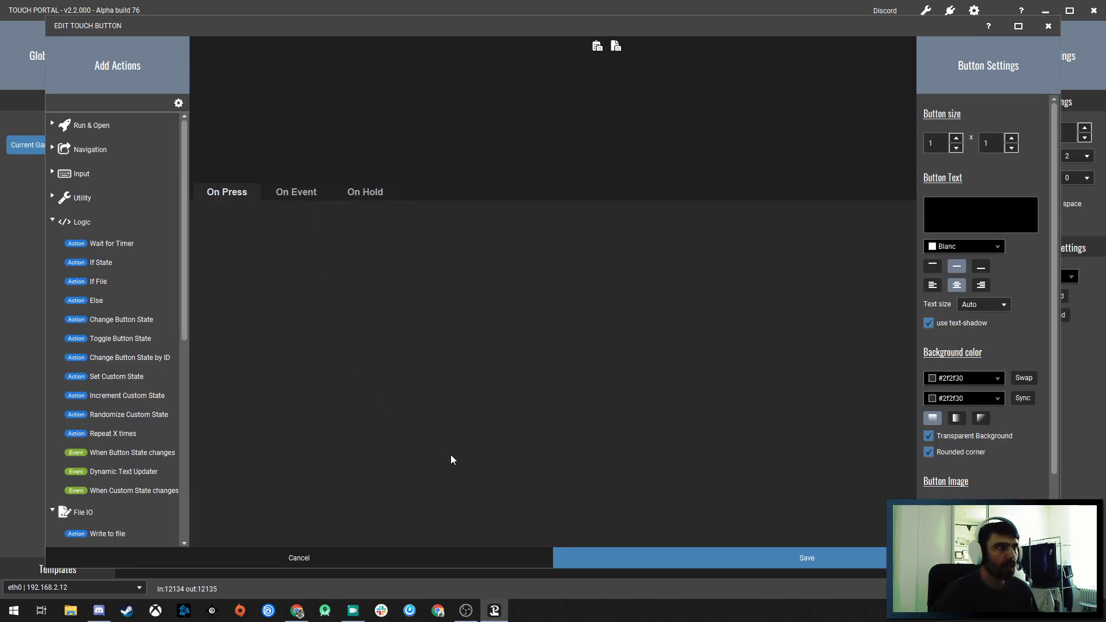
click(52, 224)
click(53, 247)
click(53, 296)
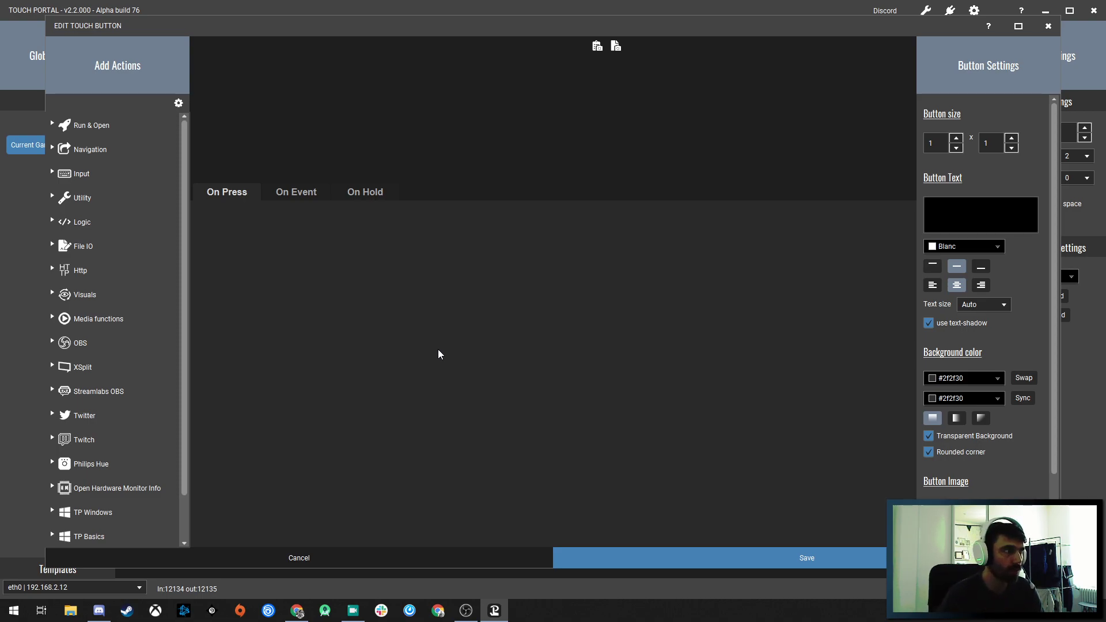
click(53, 344)
scroll(188, 282, down, 1)
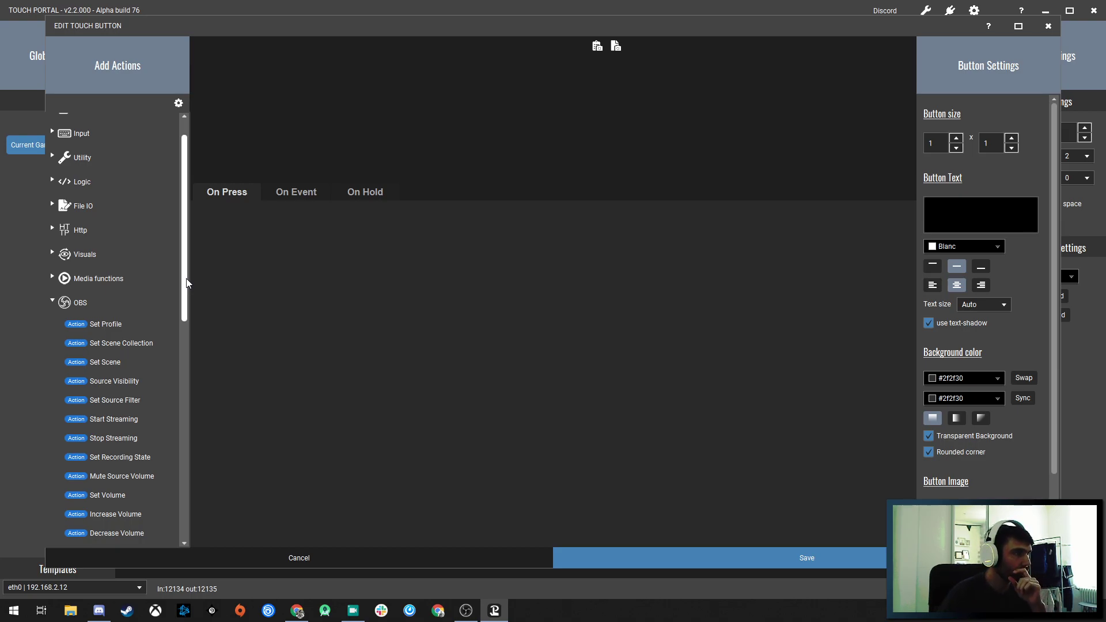
drag(187, 283, 186, 338)
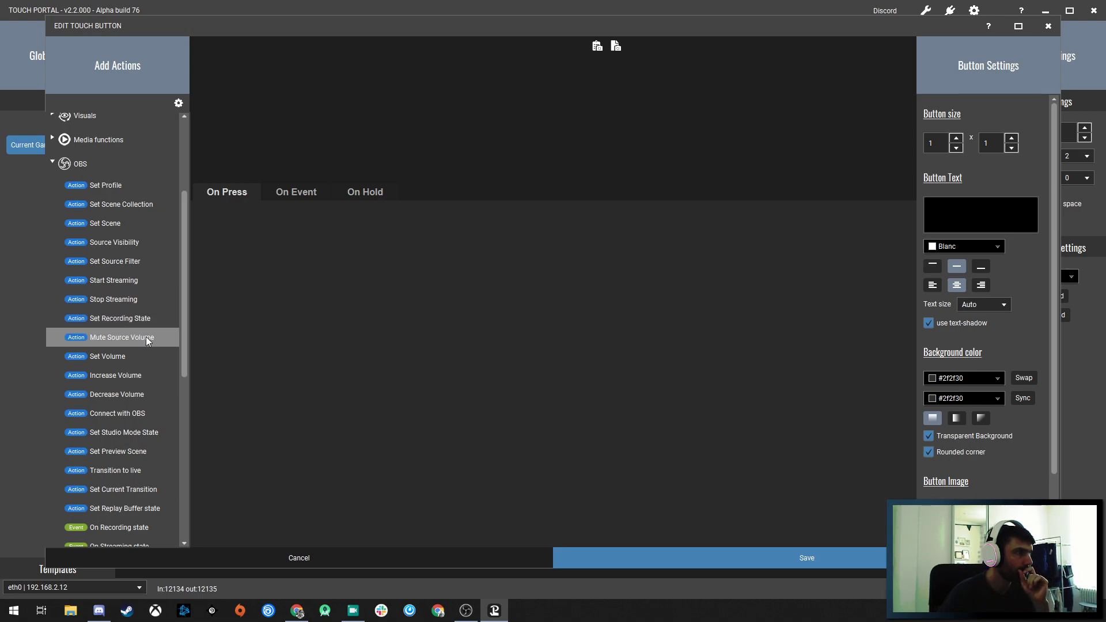
click(128, 336)
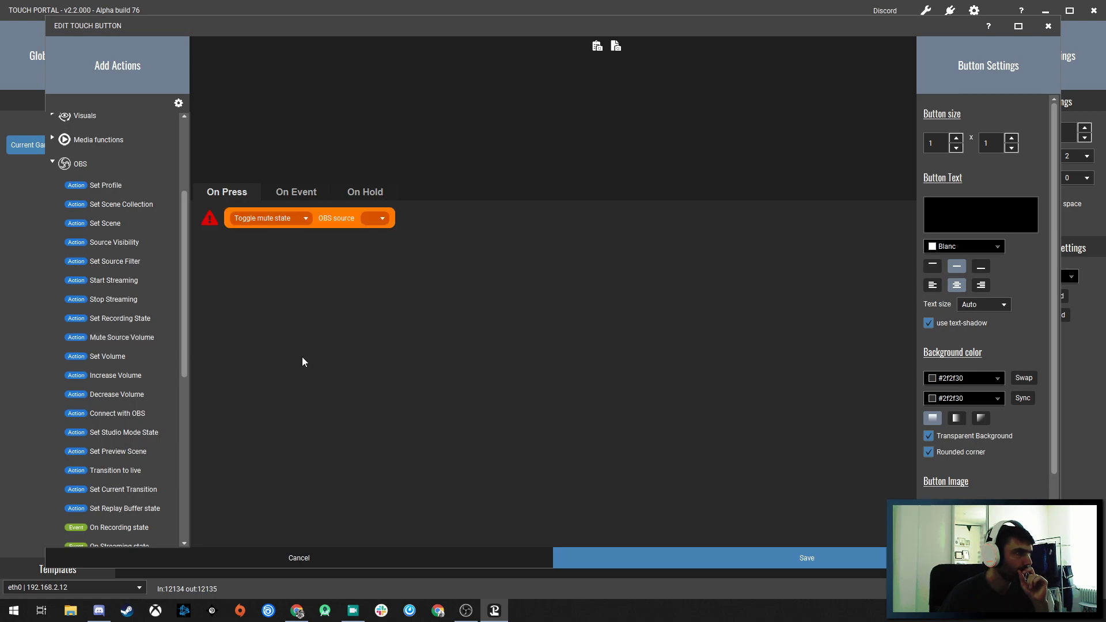
Try the Mute and Unmute options for the action, and return it to Toggle mute state
click(280, 219)
click(373, 314)
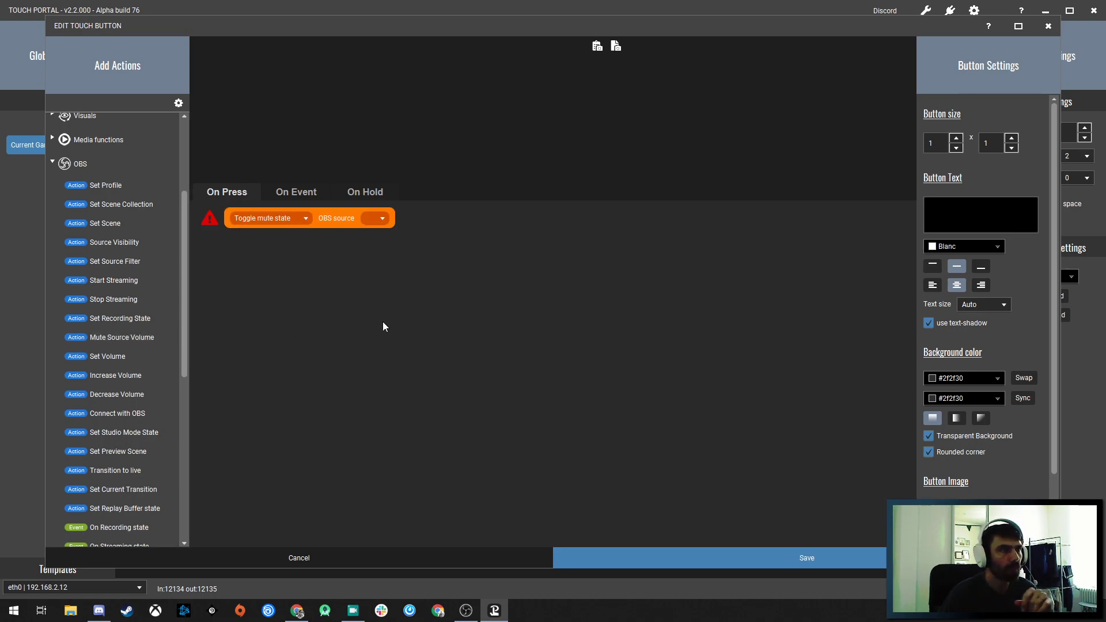
click(276, 219)
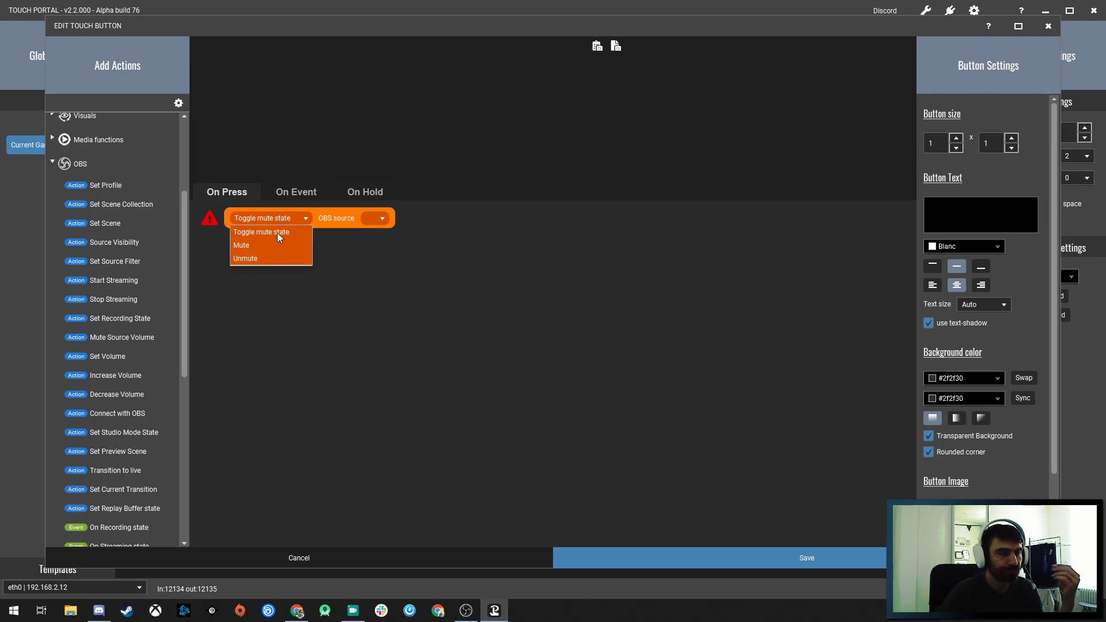
click(243, 247)
click(275, 218)
click(251, 258)
click(284, 221)
click(266, 233)
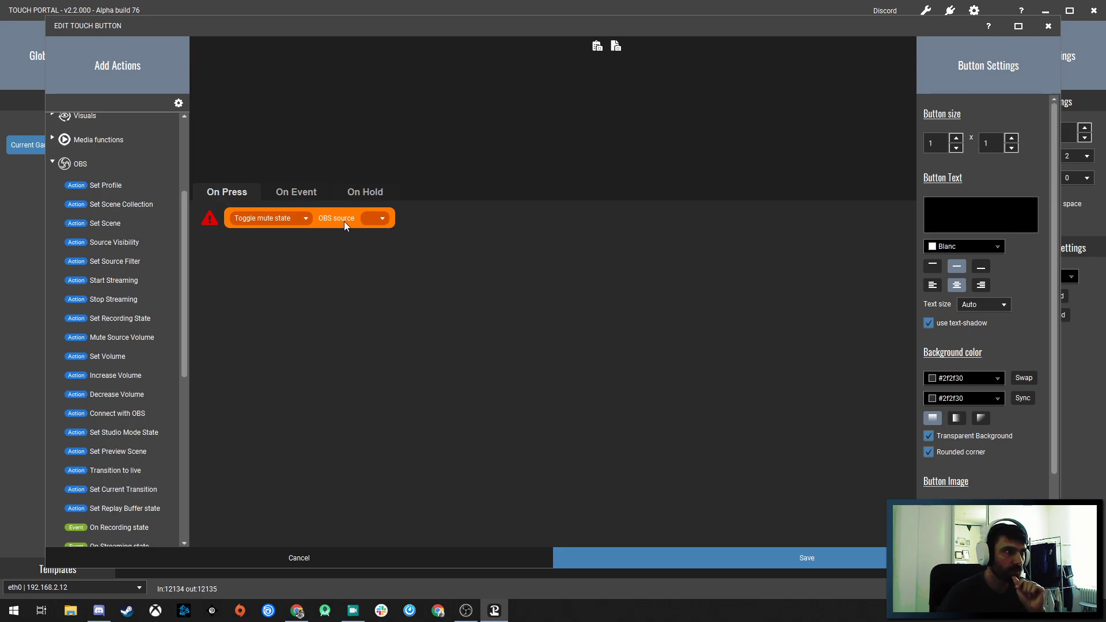
click(369, 217)
click(606, 214)
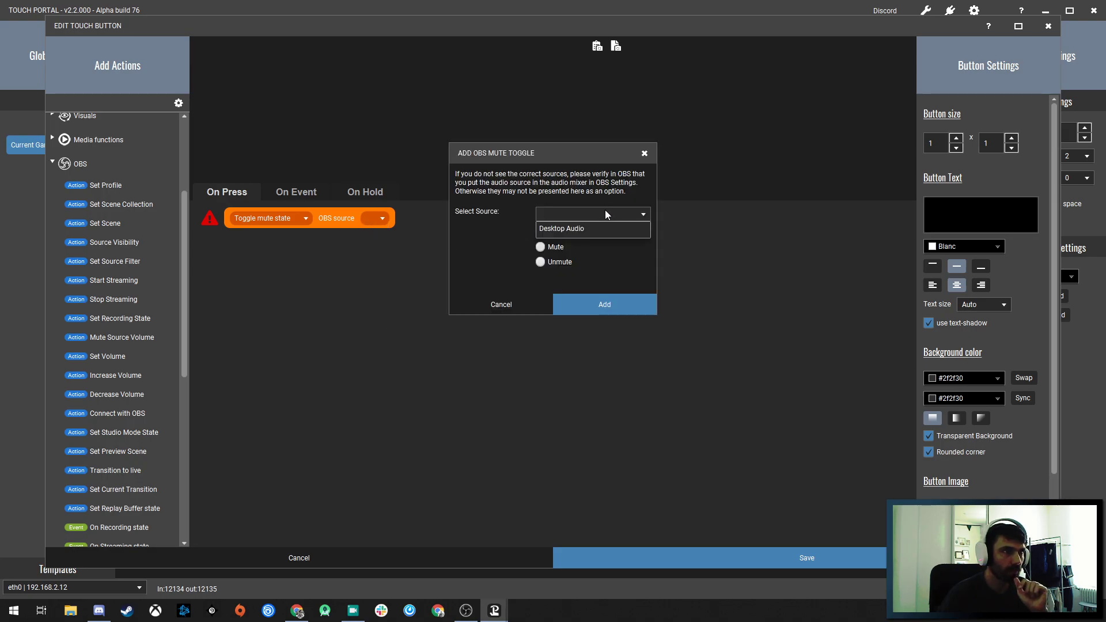
click(561, 229)
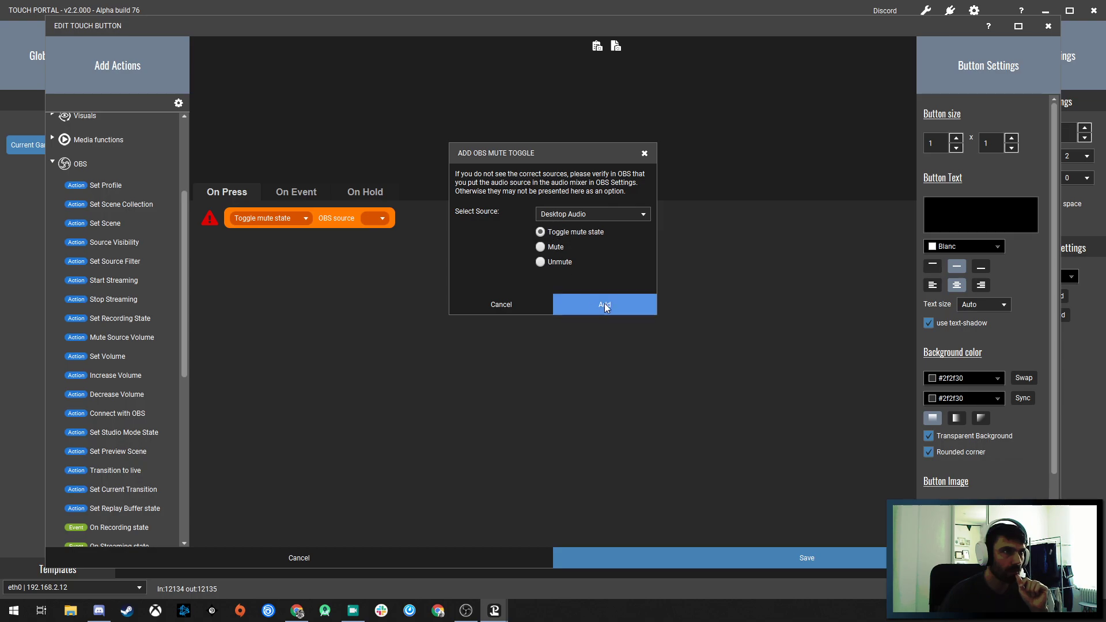
click(486, 303)
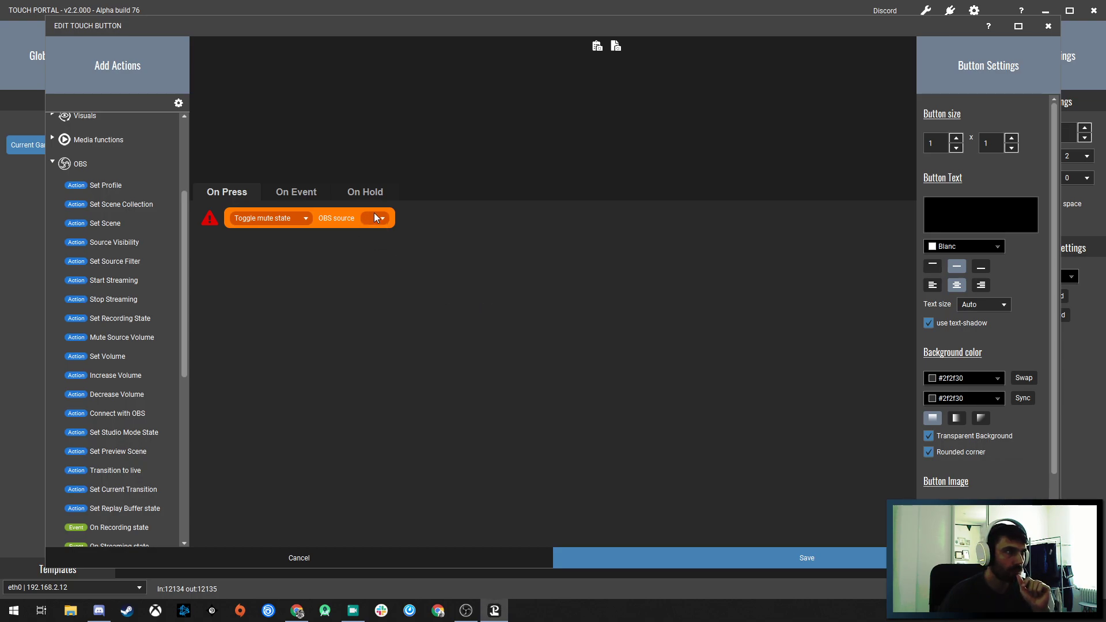
Set the toggle mute action's OBS source to Desktop Audio
click(373, 216)
click(585, 216)
click(553, 229)
click(605, 303)
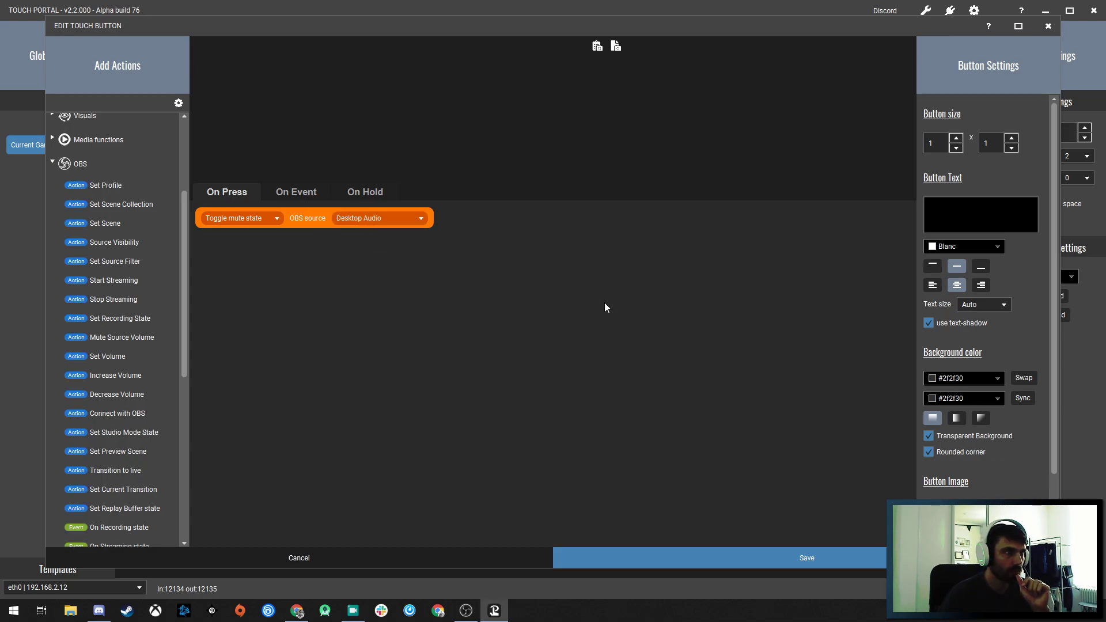
Examine the action's list of OBS sources and the options in its mute toggle dialog
click(383, 220)
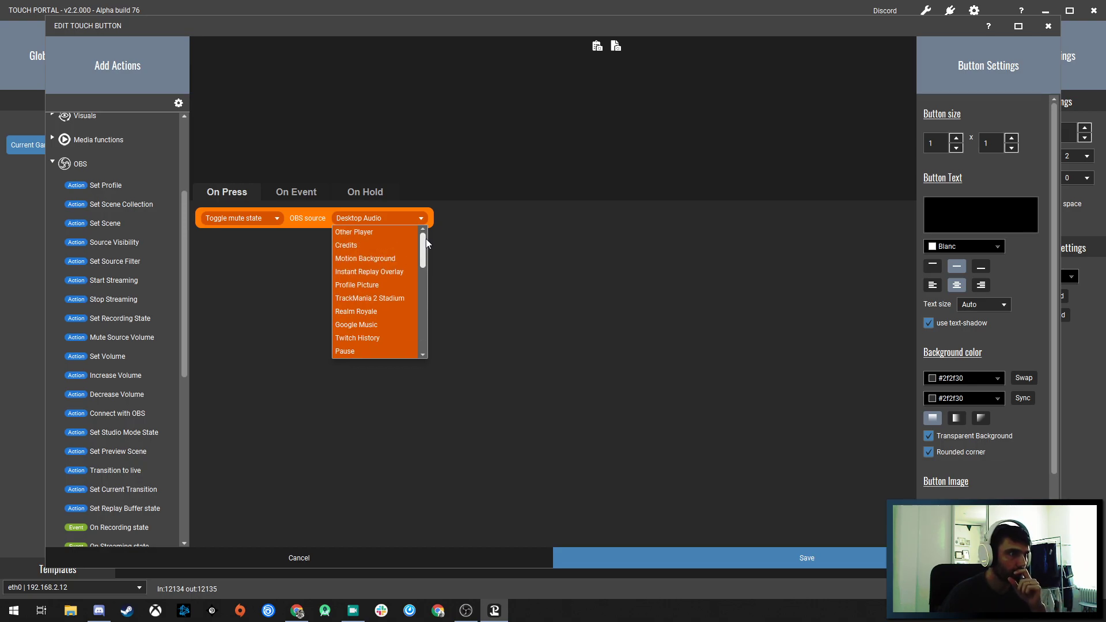
click(354, 220)
click(318, 219)
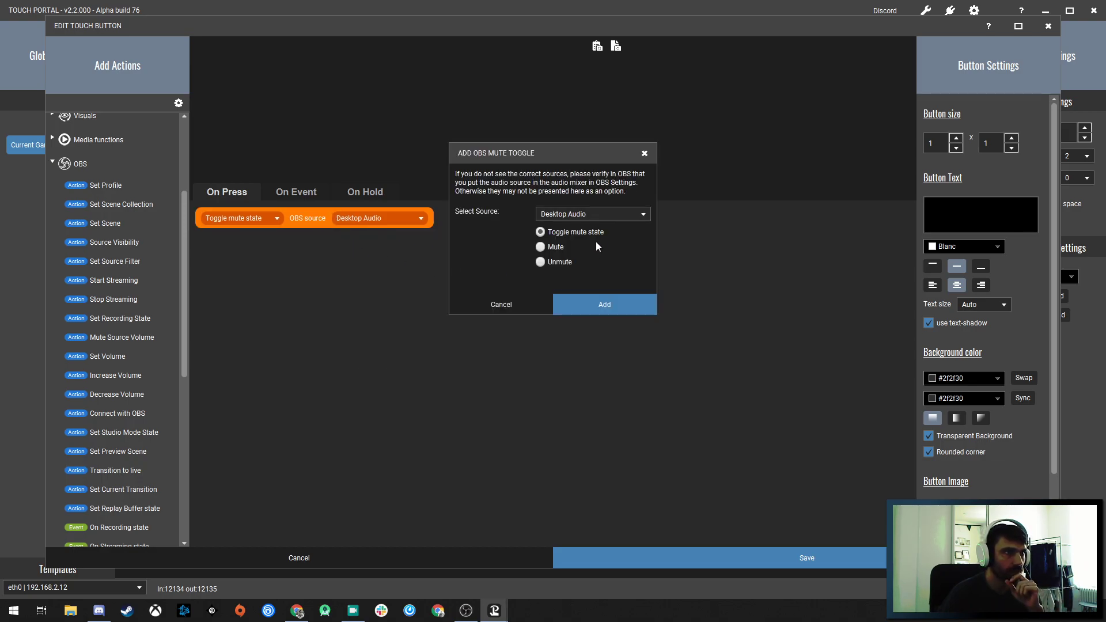
drag(592, 153, 530, 199)
click(533, 255)
click(515, 271)
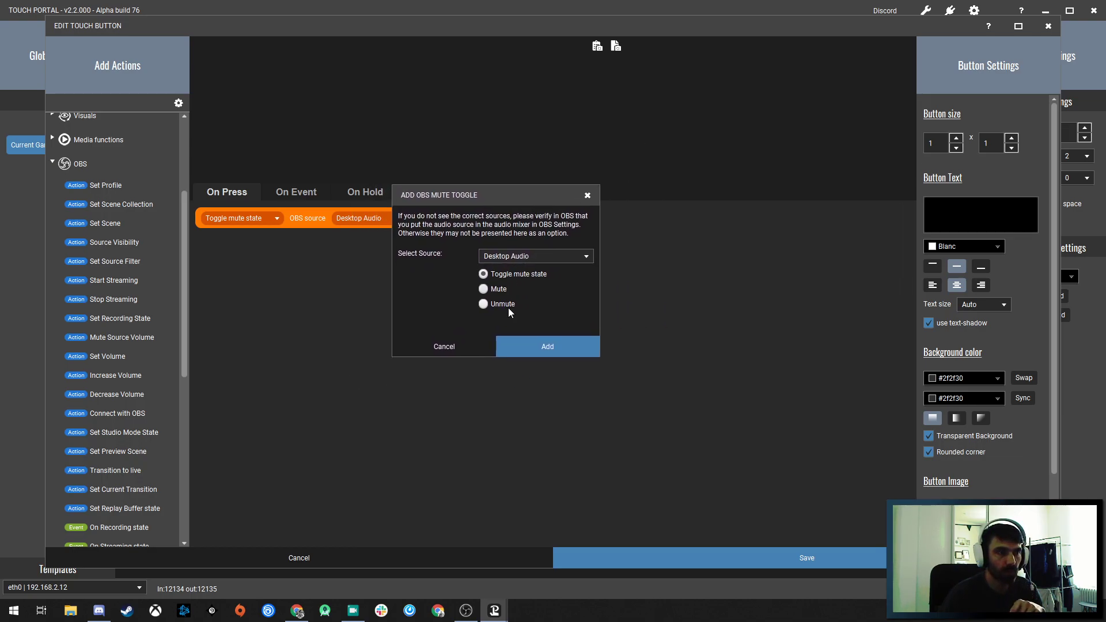
click(552, 348)
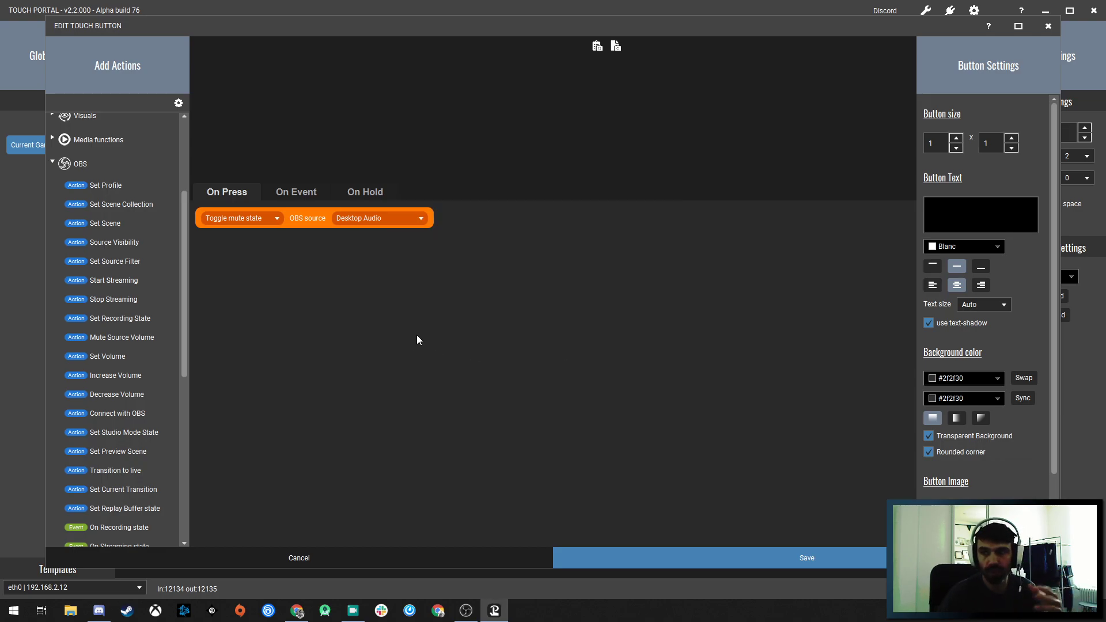
Set the action's OBS source to Microphone and save the button with the text Micro
click(369, 221)
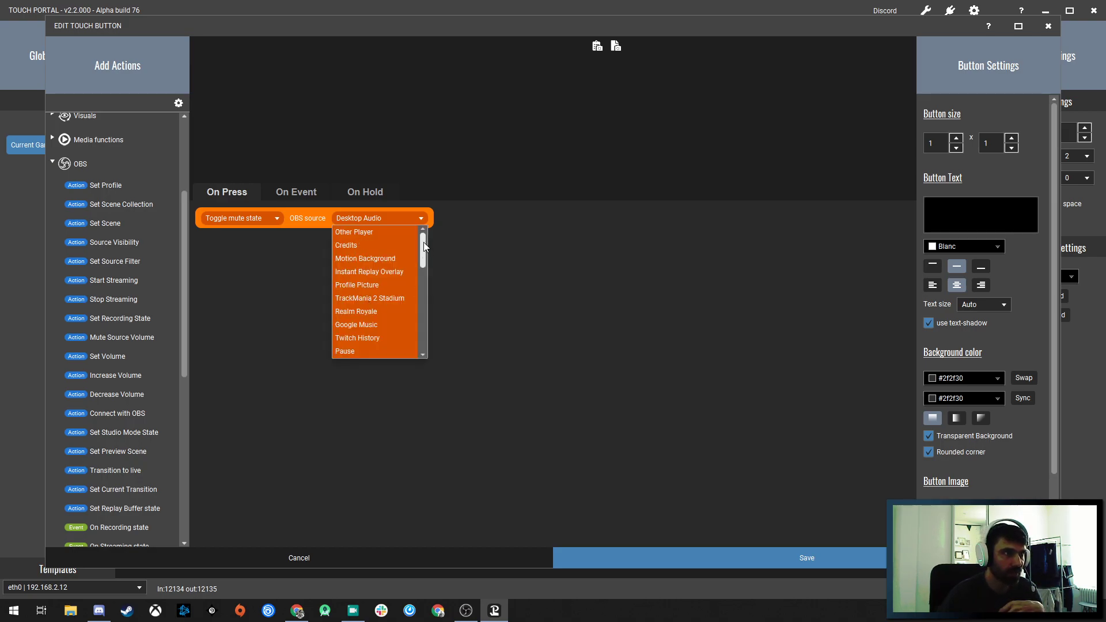
mouse_move(424, 241)
mouse_down()
mouse_move(422, 340)
mouse_move(431, 233)
mouse_up()
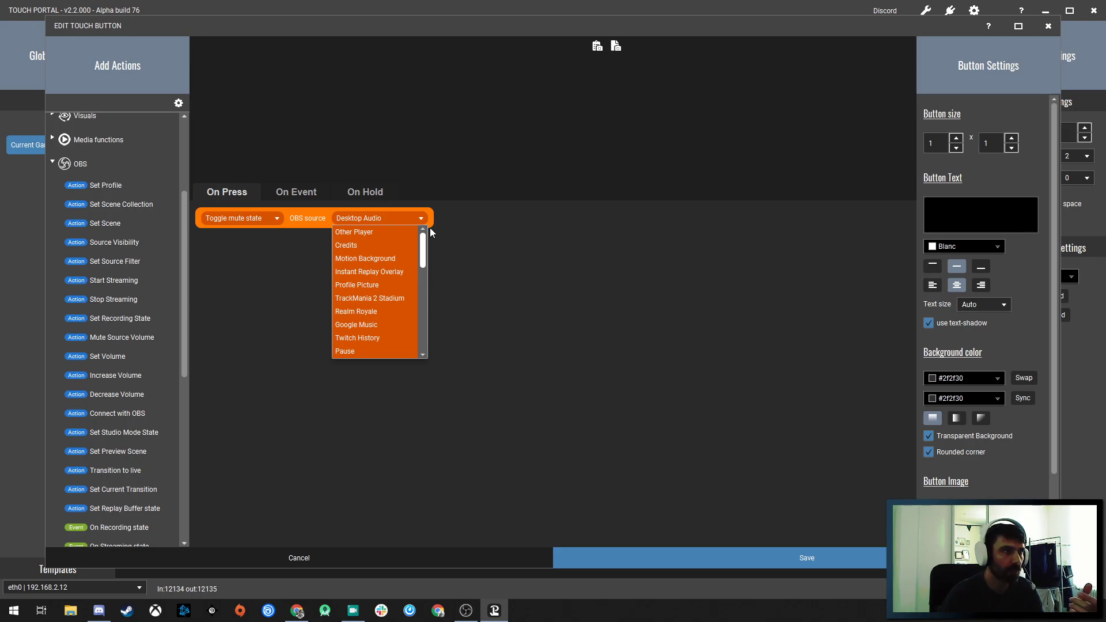
drag(429, 234, 419, 295)
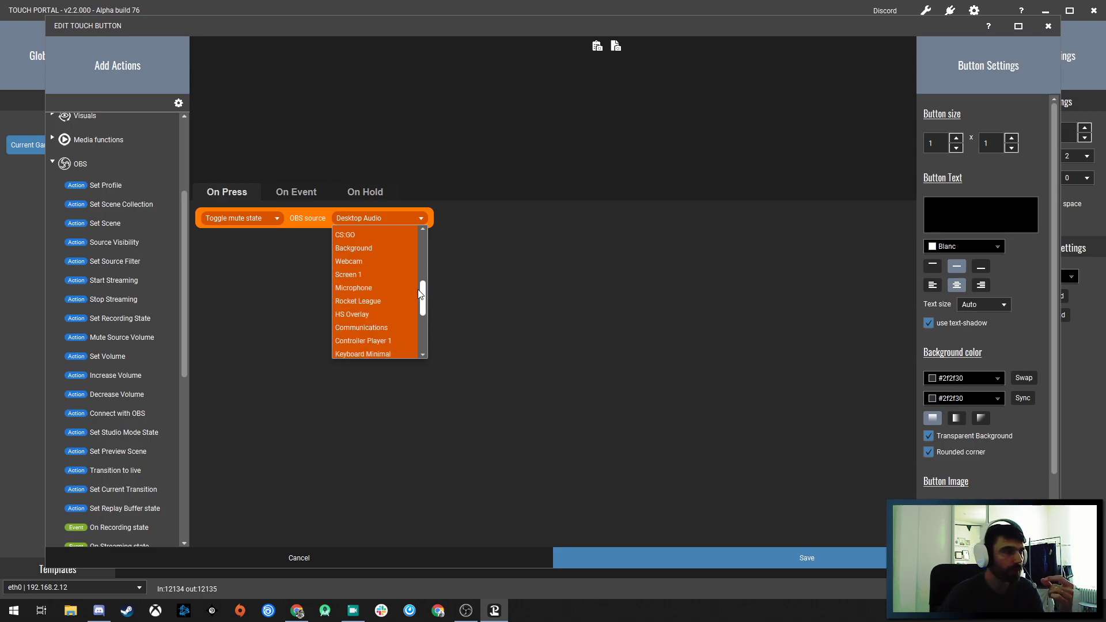
click(346, 287)
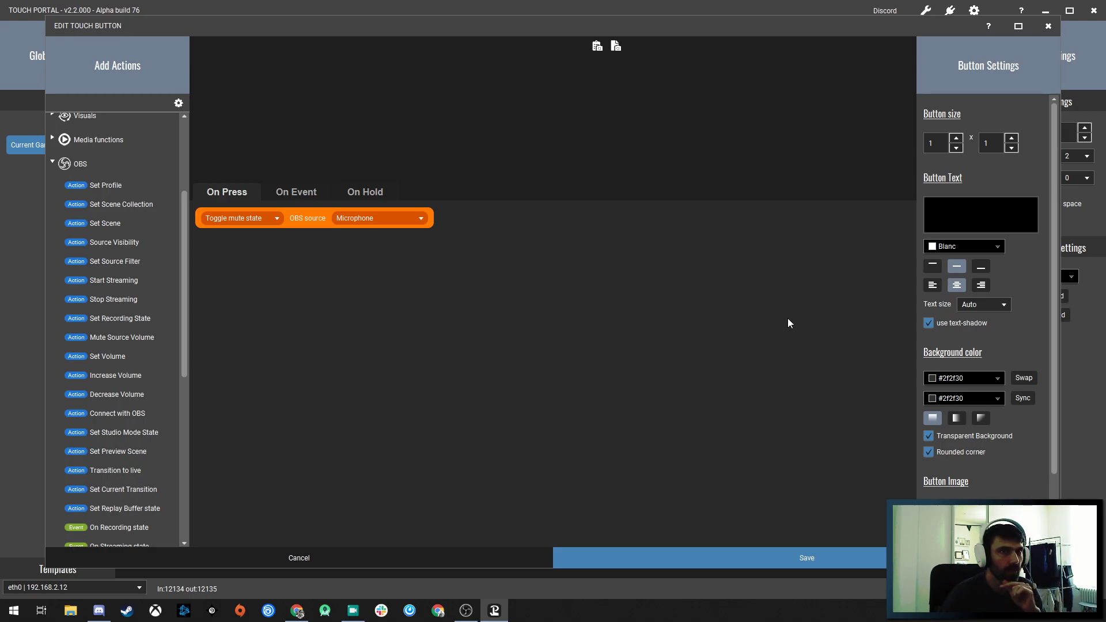
text(Micro)
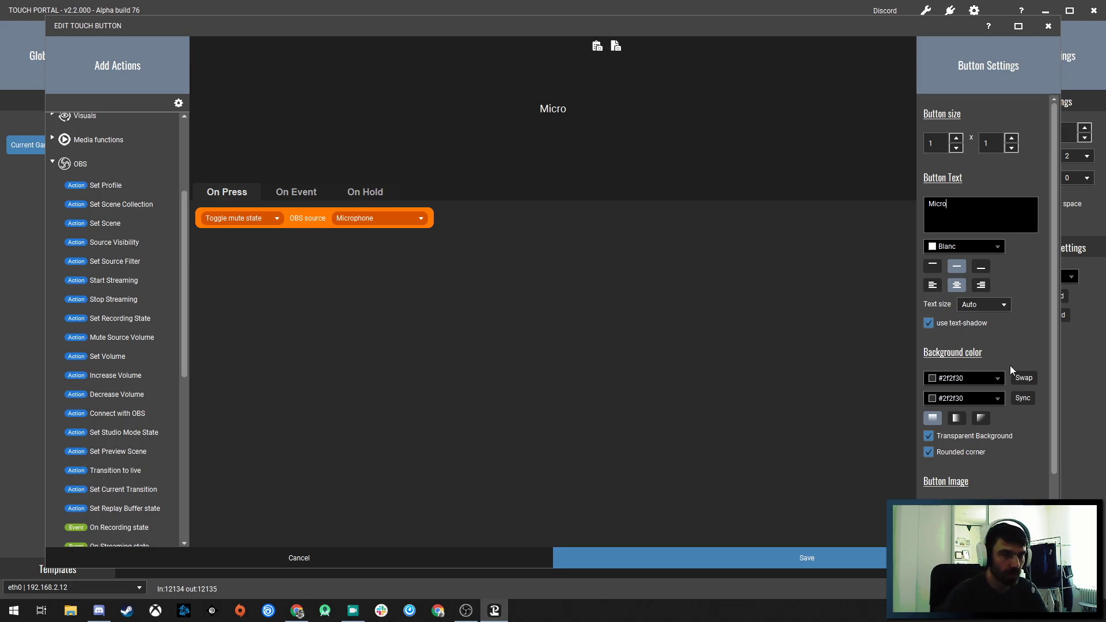
click(812, 558)
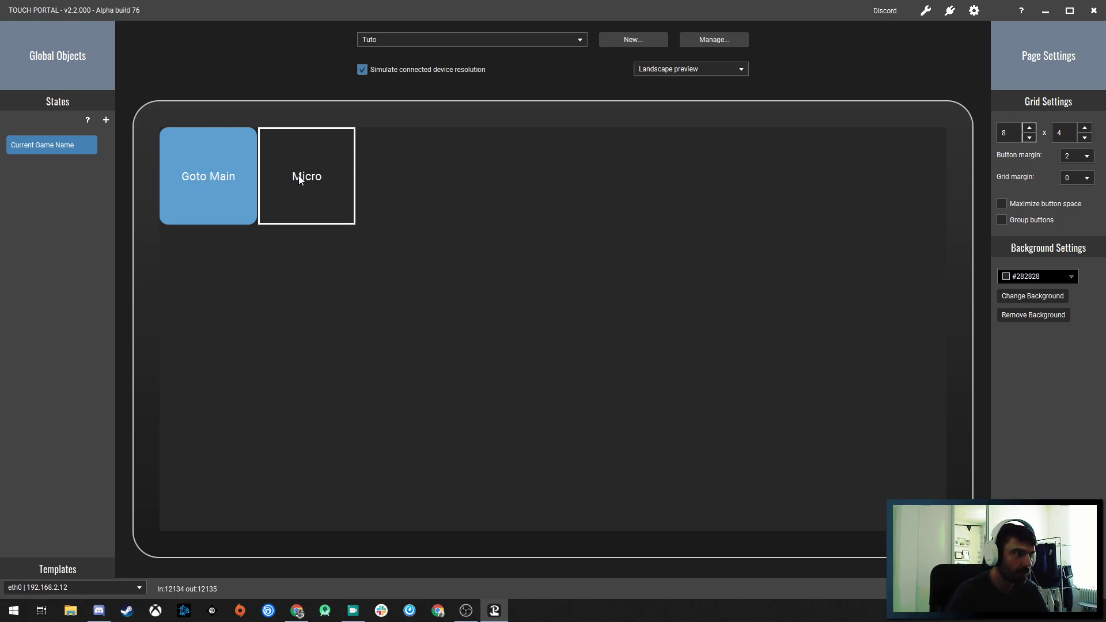
On the Tools page, create a button beside TP Support with a Go To Page action targeting Tuto, and save it
click(524, 38)
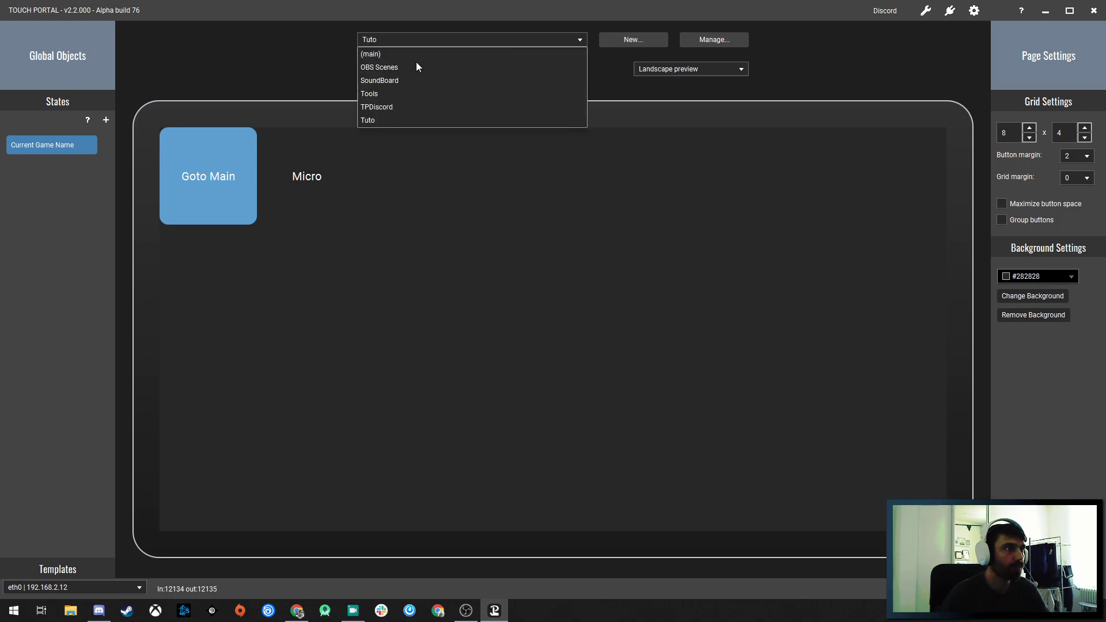
click(379, 93)
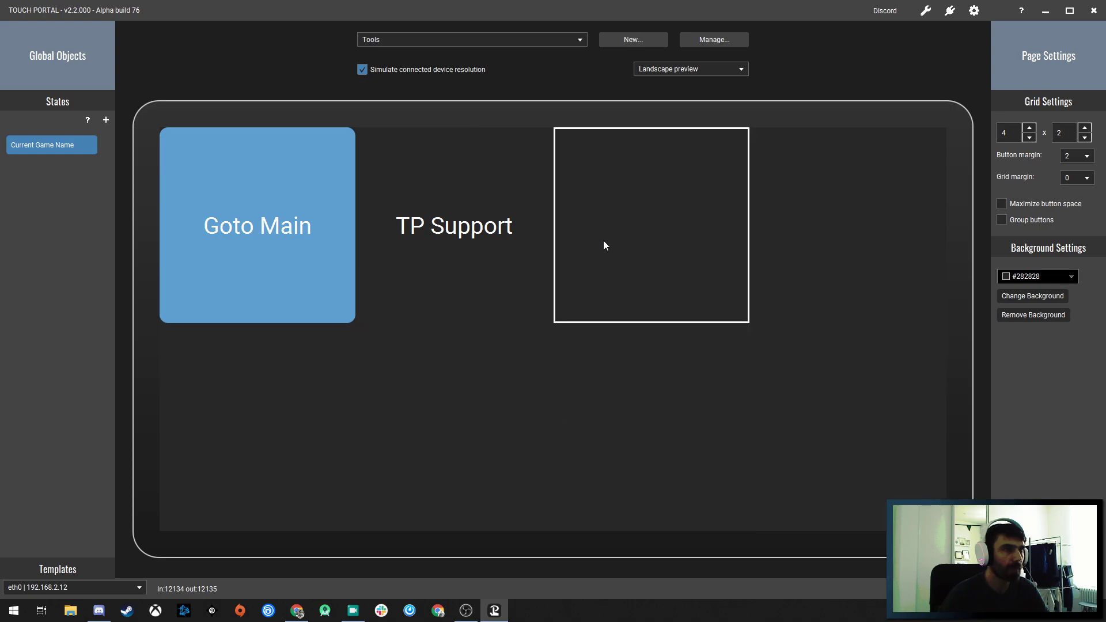
click(605, 247)
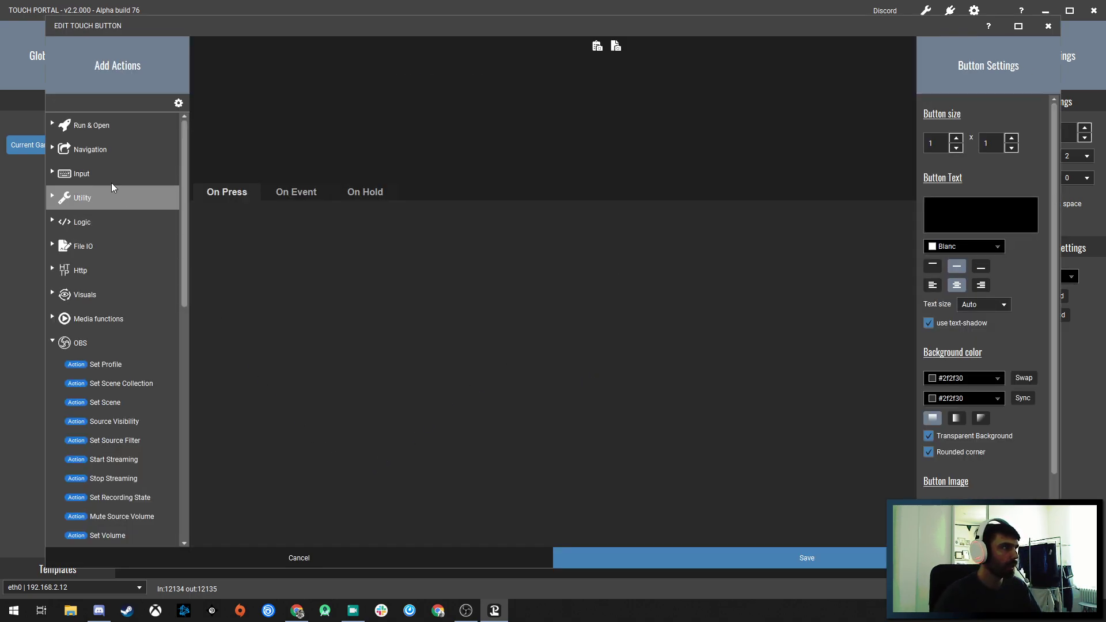
click(78, 150)
double_click(108, 170)
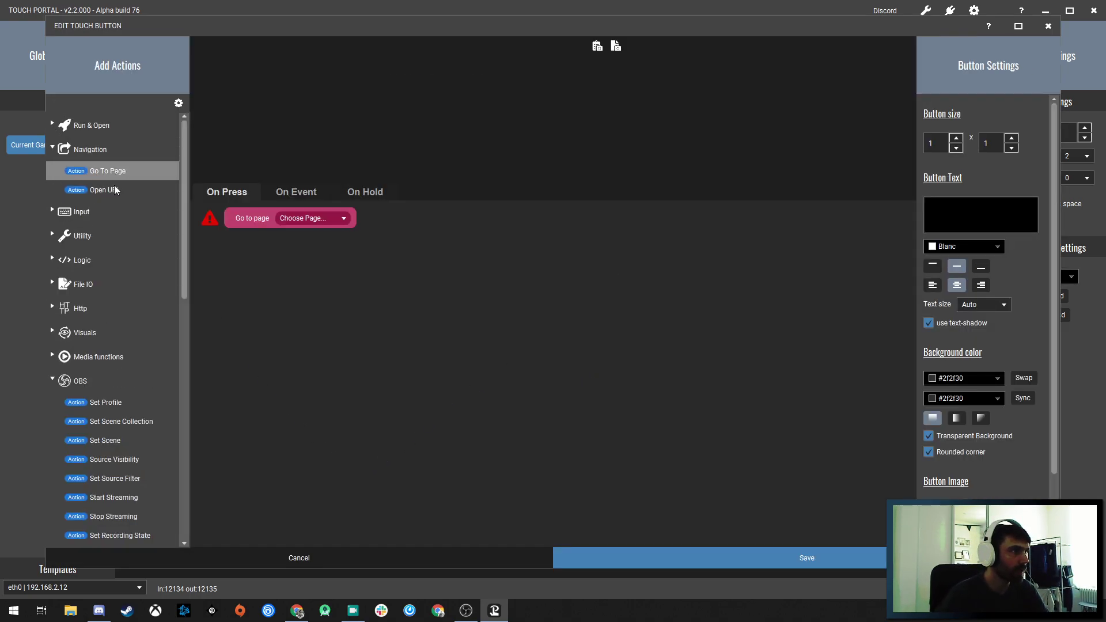
click(323, 221)
click(294, 316)
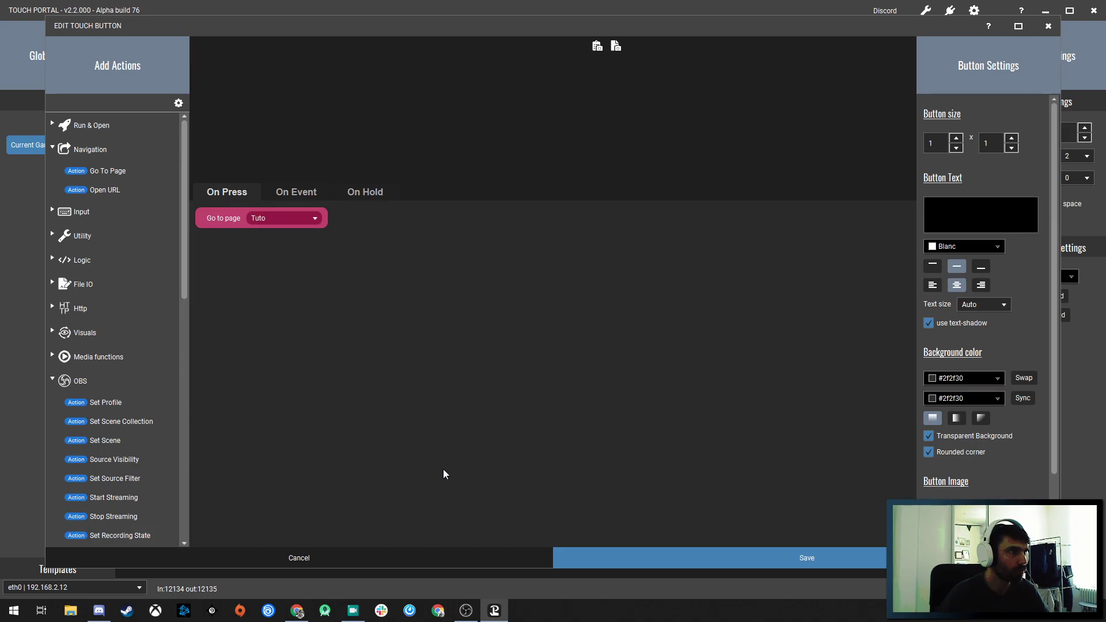
click(725, 561)
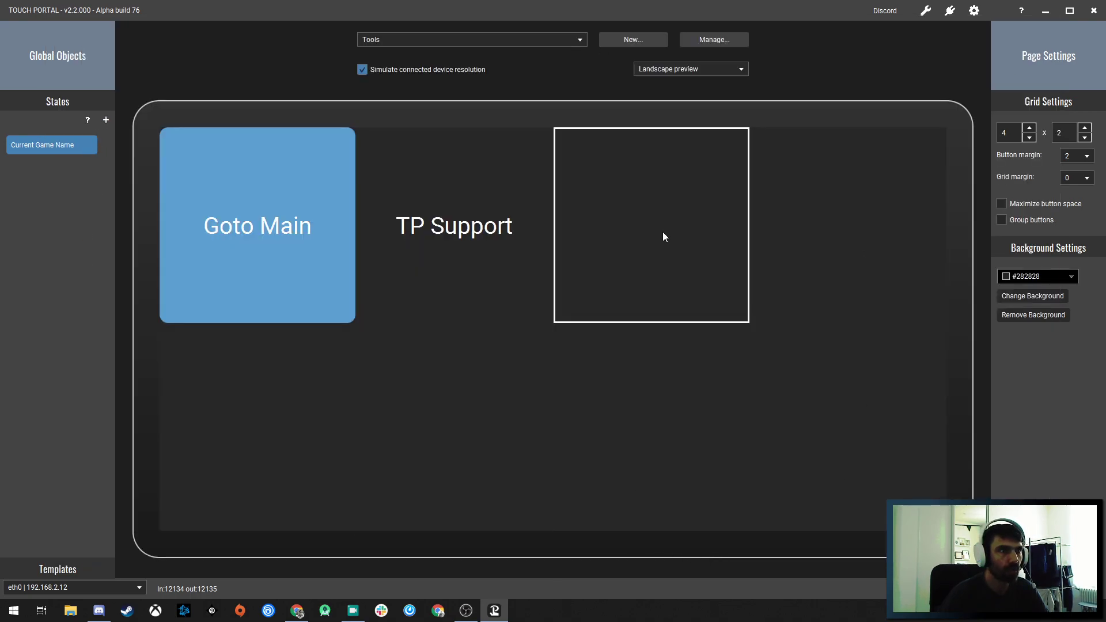
Set the text of the new navigation button on the Tools page to Tuto and save it
click(669, 232)
click(985, 231)
text(Tuto)
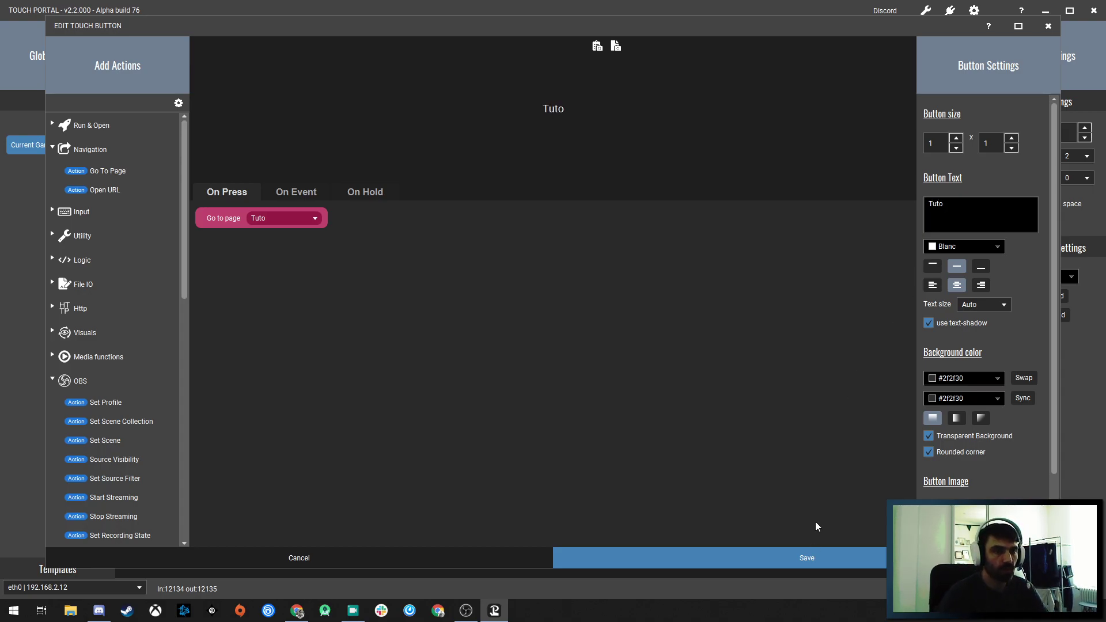
click(810, 557)
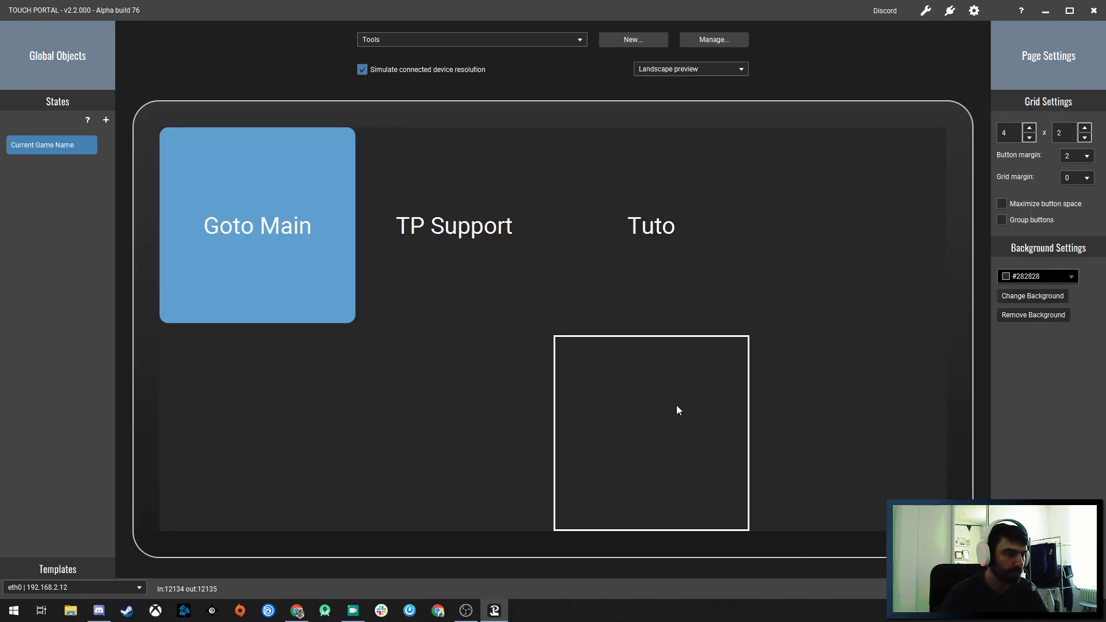
Switch to the Nexus 5 phone window, snap it to the right half of the screen, and open the Tuto page through its Tools page
click(353, 611)
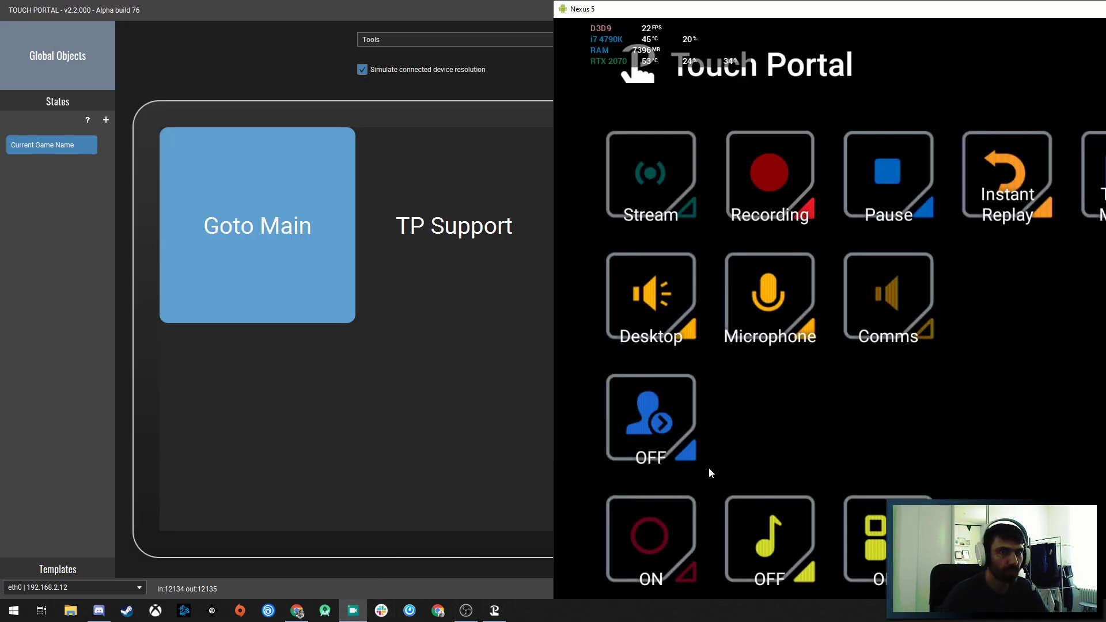
mouse_move(1001, 23)
mouse_down()
mouse_move(684, 91)
mouse_move(536, 74)
mouse_up()
drag(900, 80, 1105, 69)
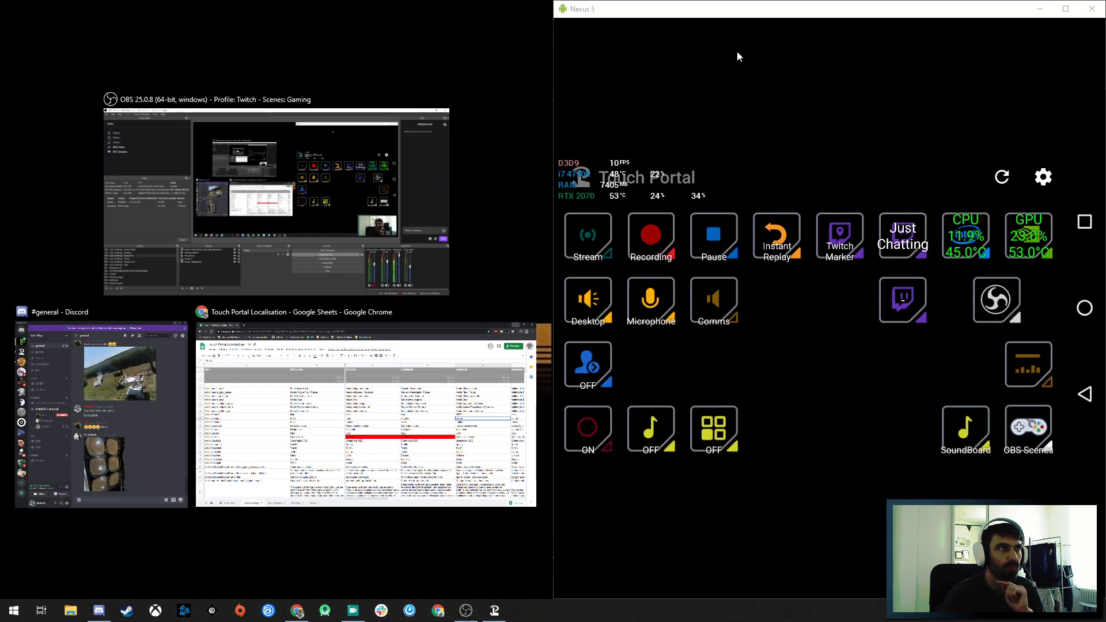
click(467, 54)
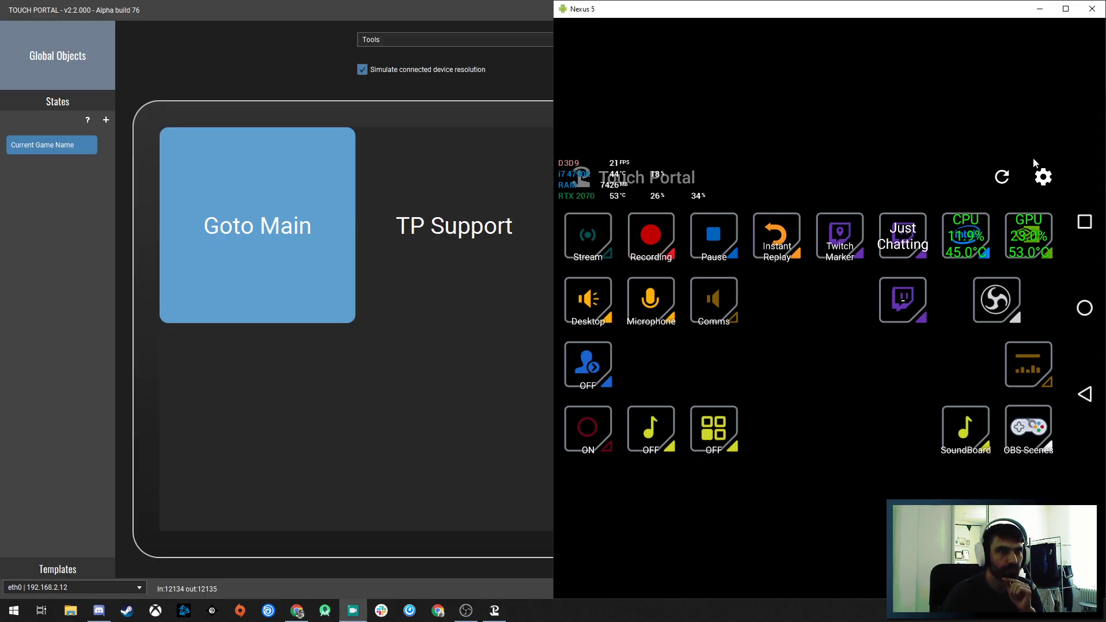
click(1029, 364)
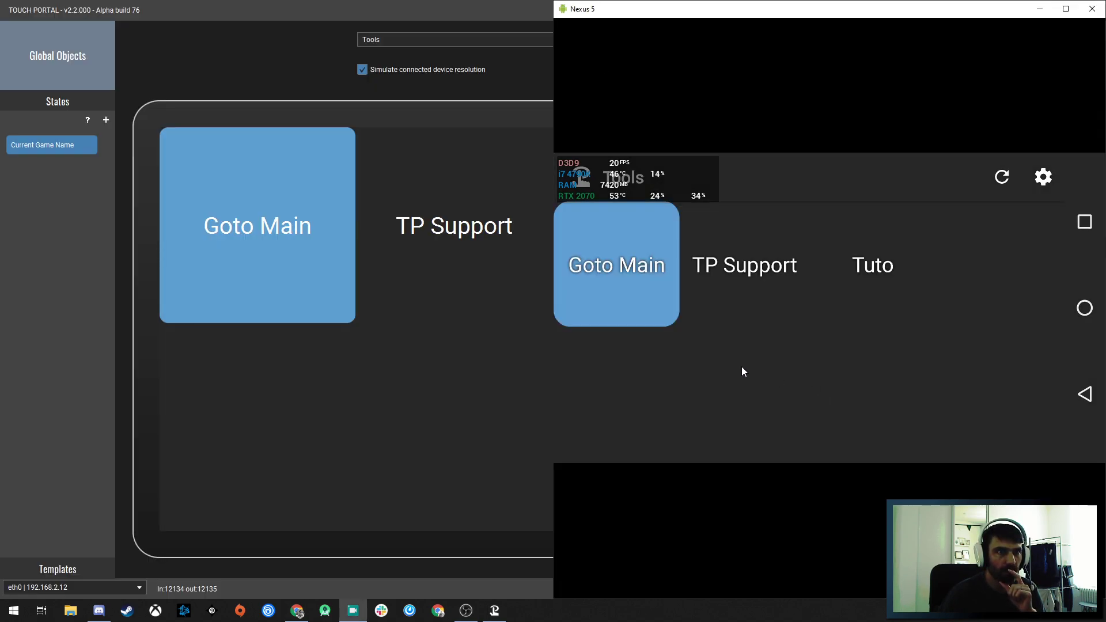
click(876, 264)
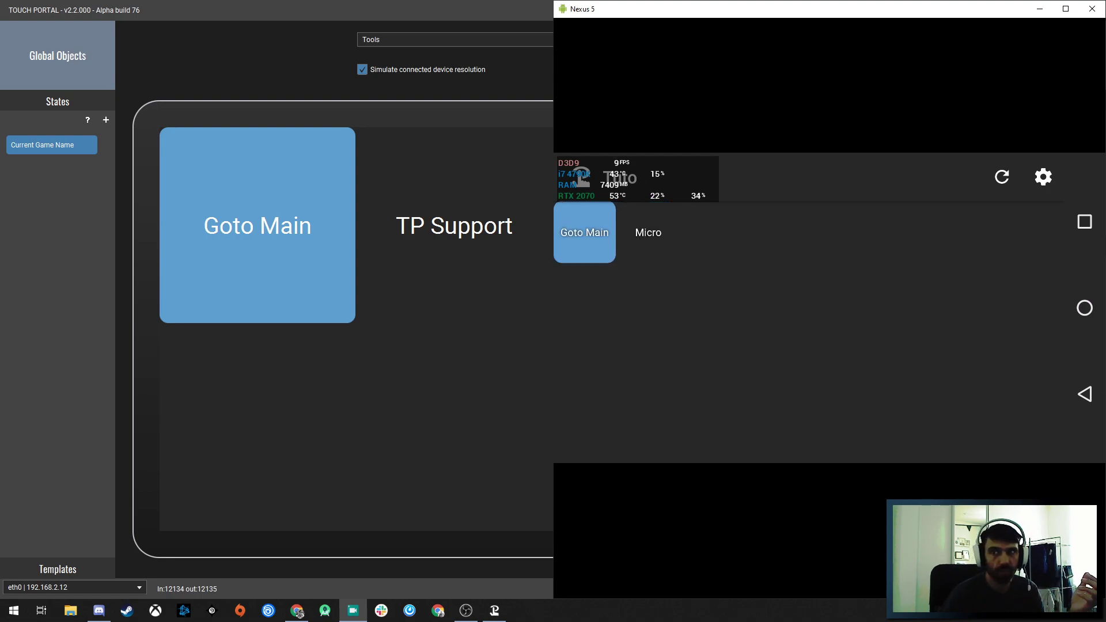
Dock OBS beside the phone window with the Microphone mixer channel in view, and test the Micro button by muting and unmuting the microphone
click(466, 611)
drag(439, 276, 2, 183)
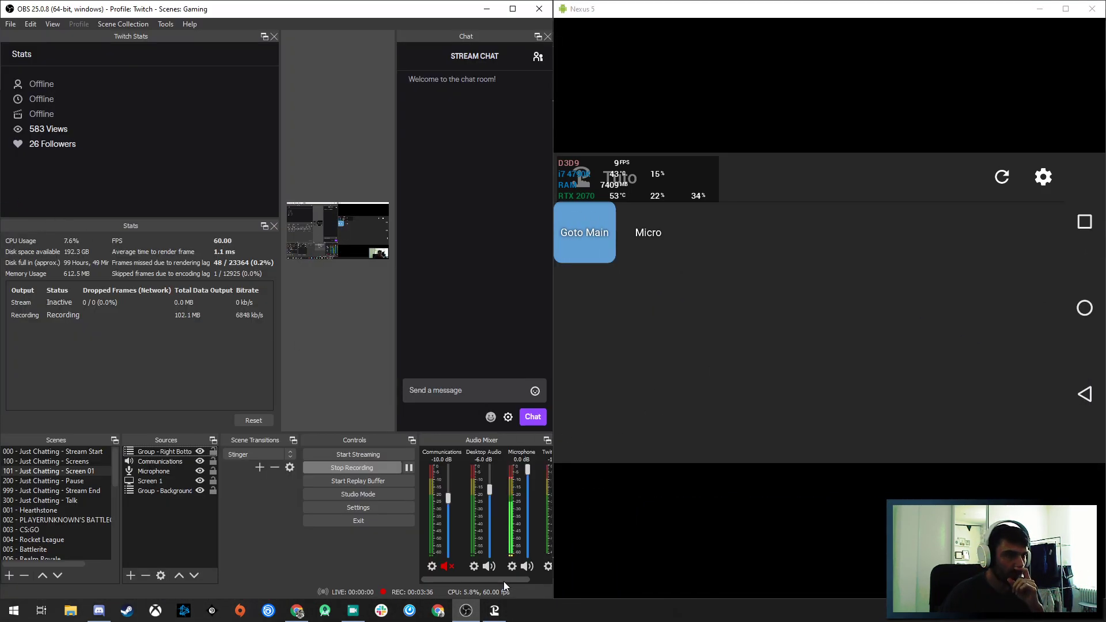
drag(503, 582, 519, 579)
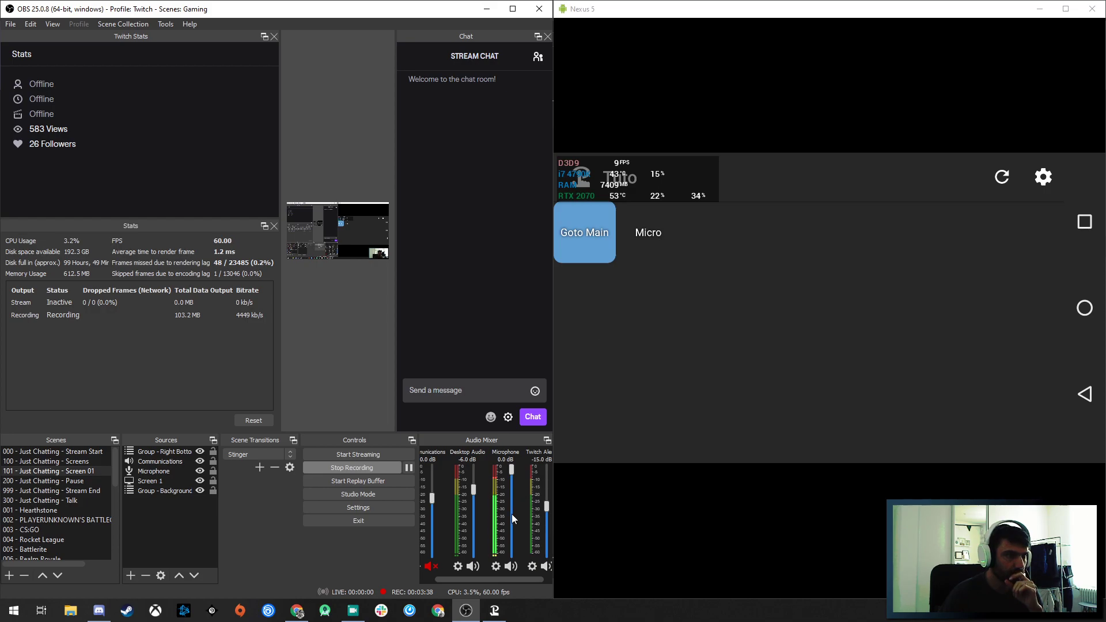
click(647, 226)
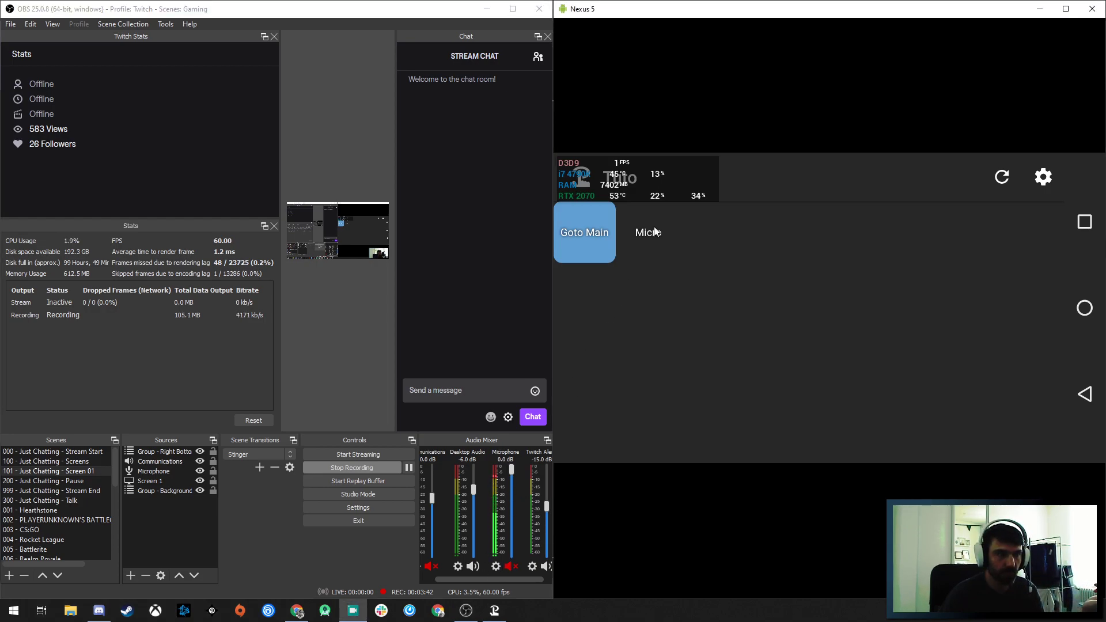
click(654, 231)
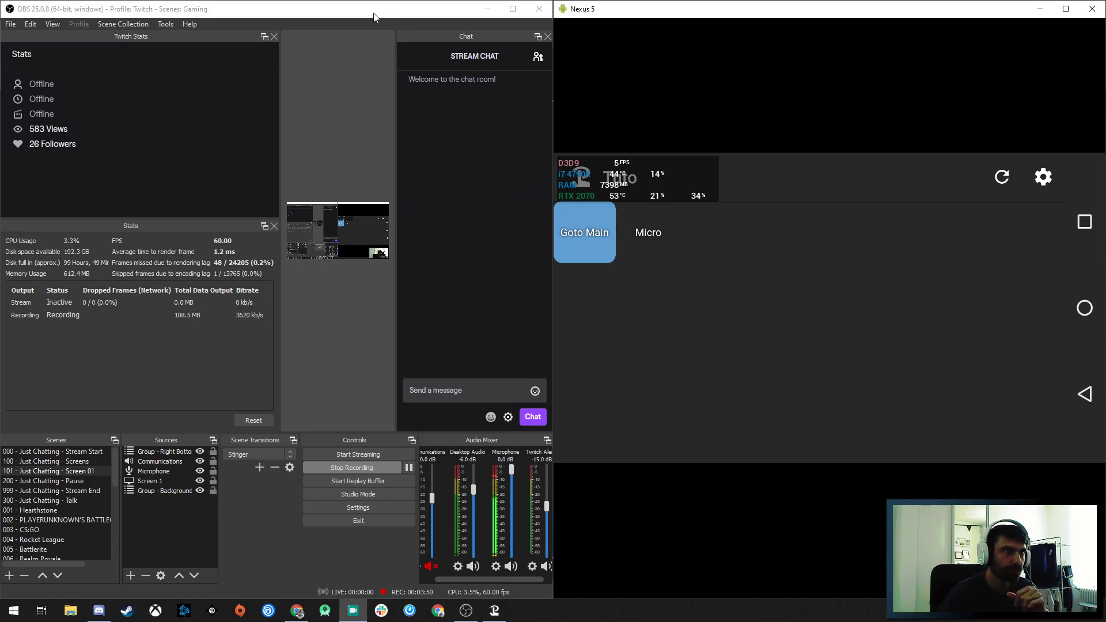
Return to Touch Portal and open the Micro button on the Tuto page for editing
key(alt+Tab)
click(452, 9)
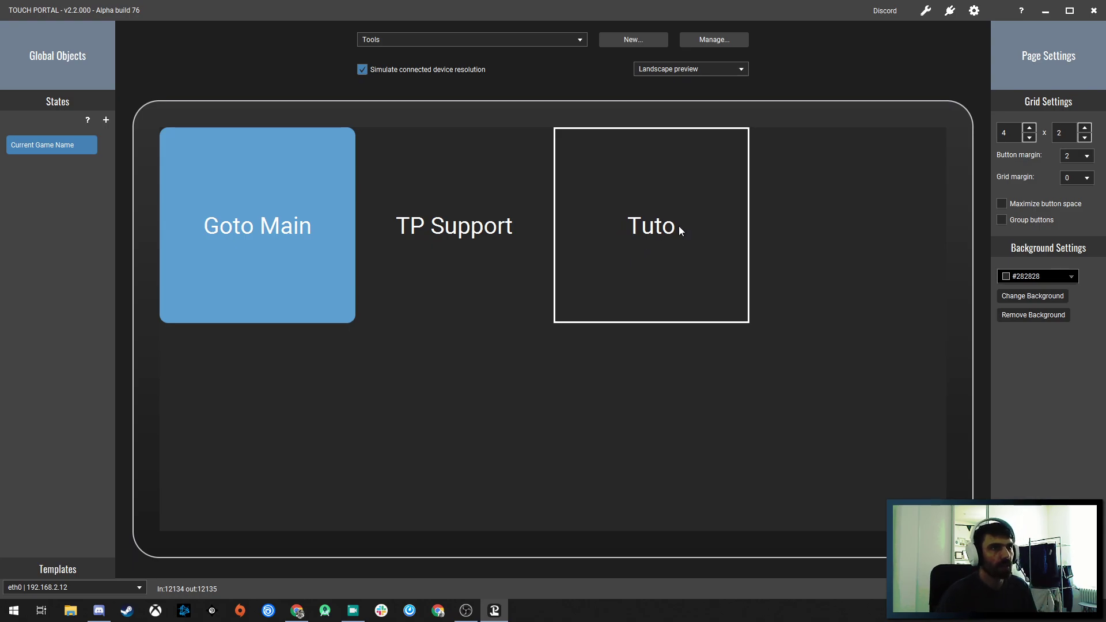
click(639, 233)
click(320, 205)
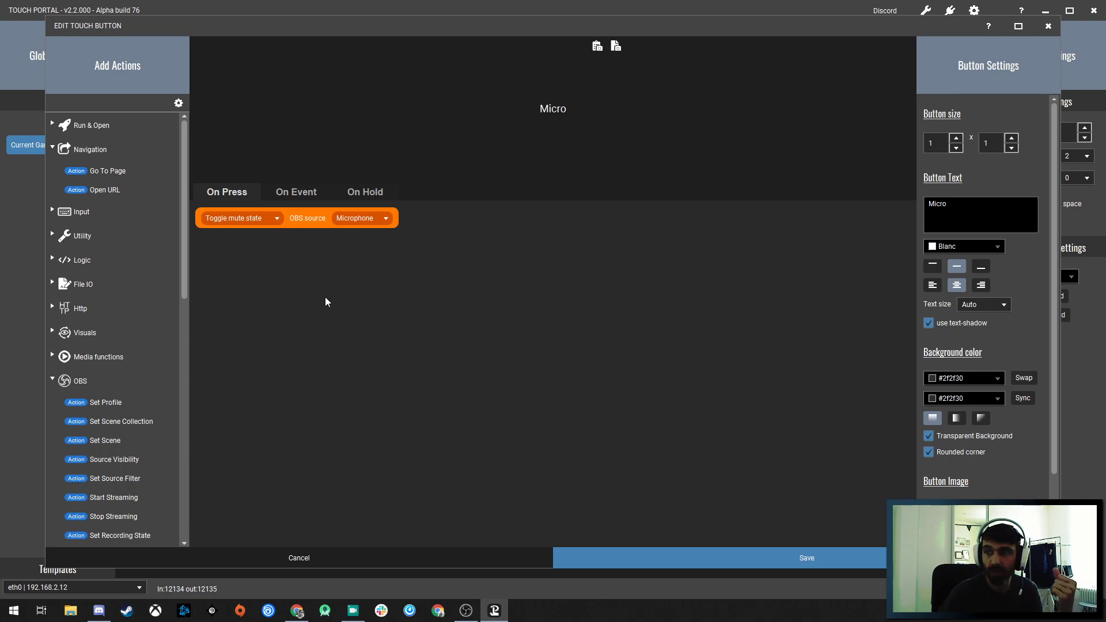
Add the OBS event On Source mute state to the Micro button's On Event actions
click(295, 194)
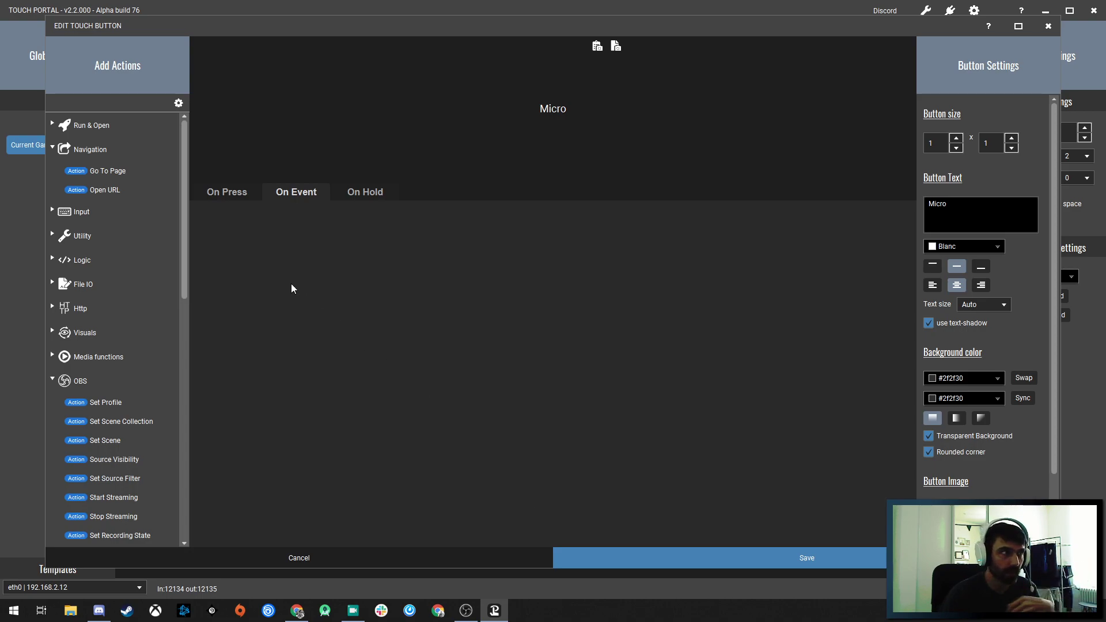
click(229, 193)
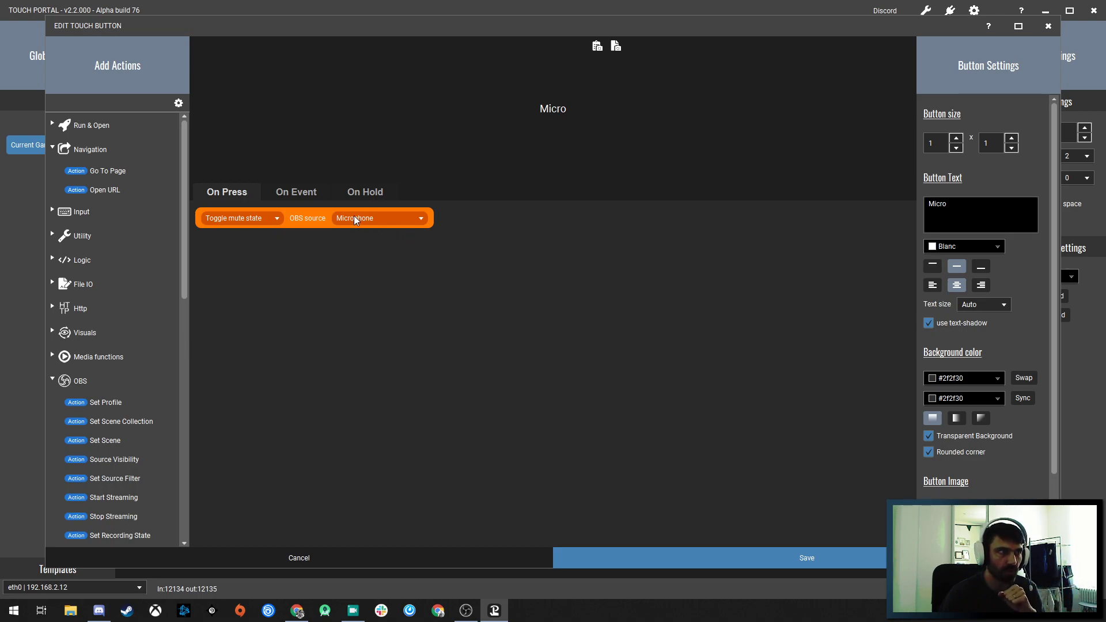
click(296, 193)
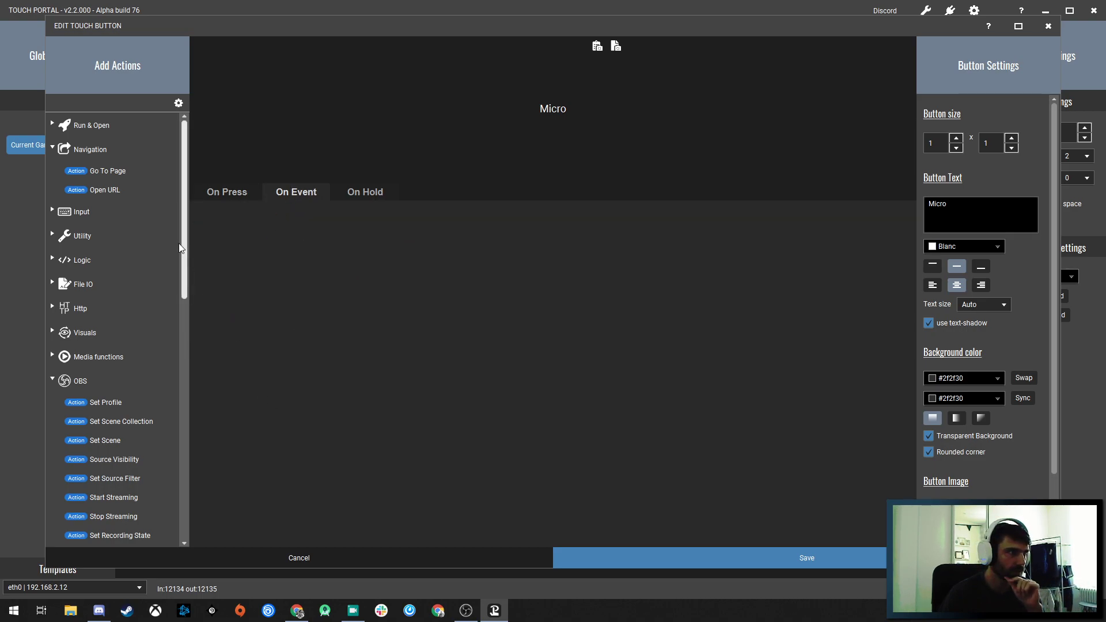
click(58, 149)
scroll(186, 213, down, 2)
drag(185, 214, 182, 325)
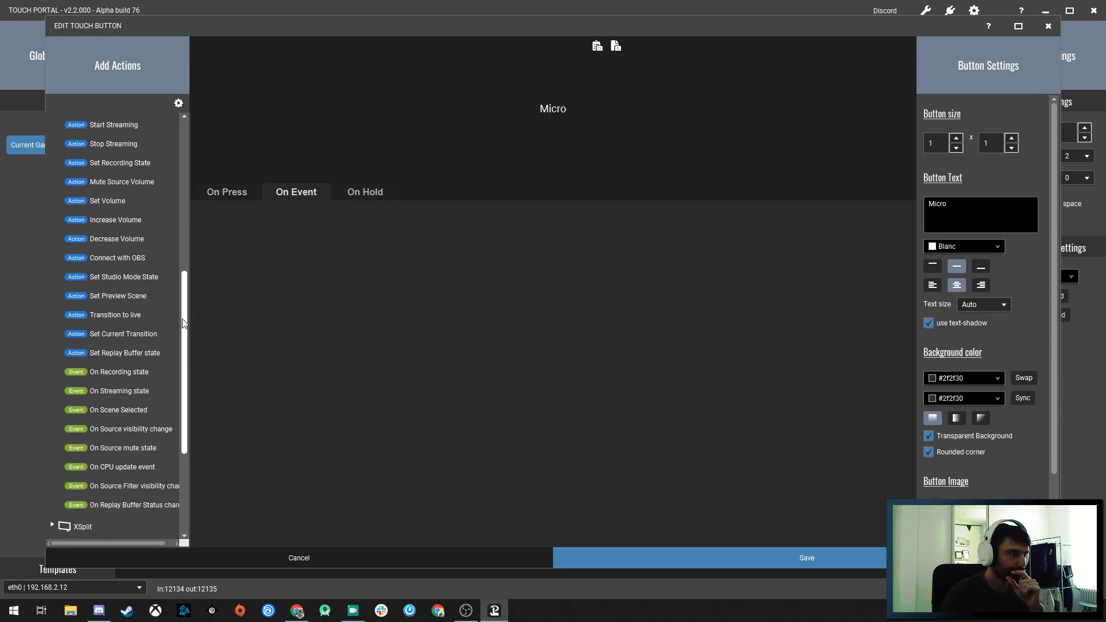
double_click(118, 449)
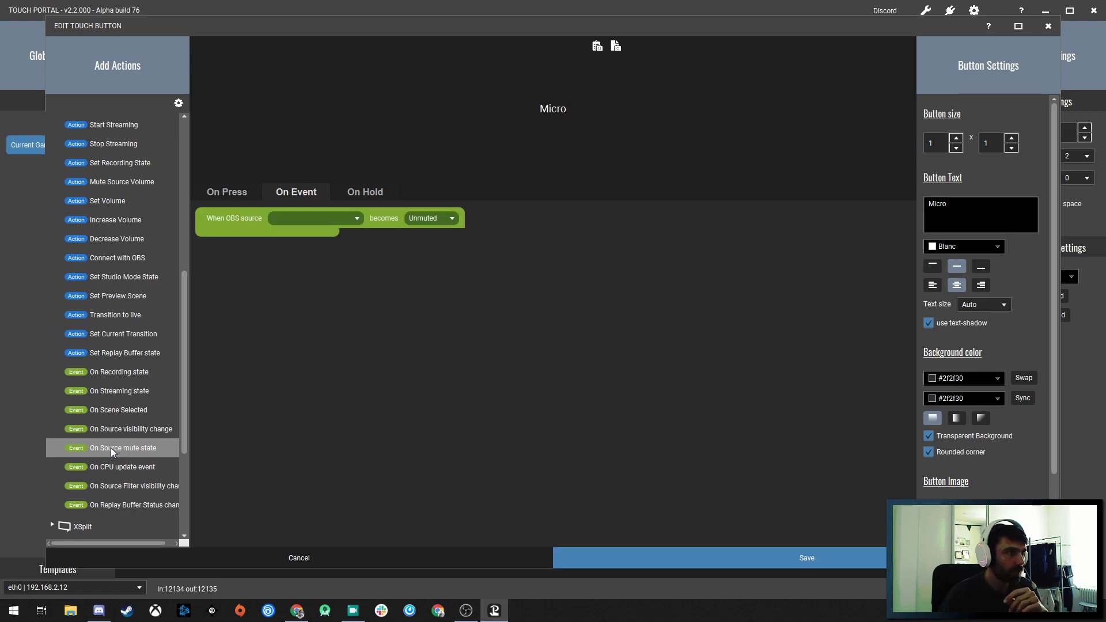
Configure the event to fire when the OBS source Microphone becomes Muted
click(330, 218)
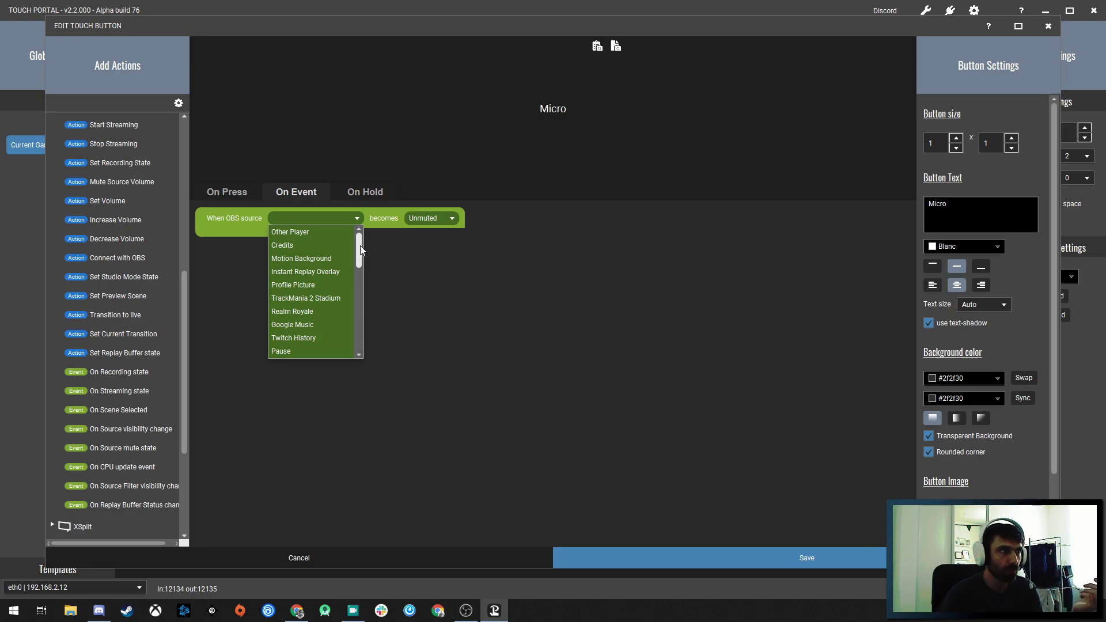
drag(360, 249, 352, 285)
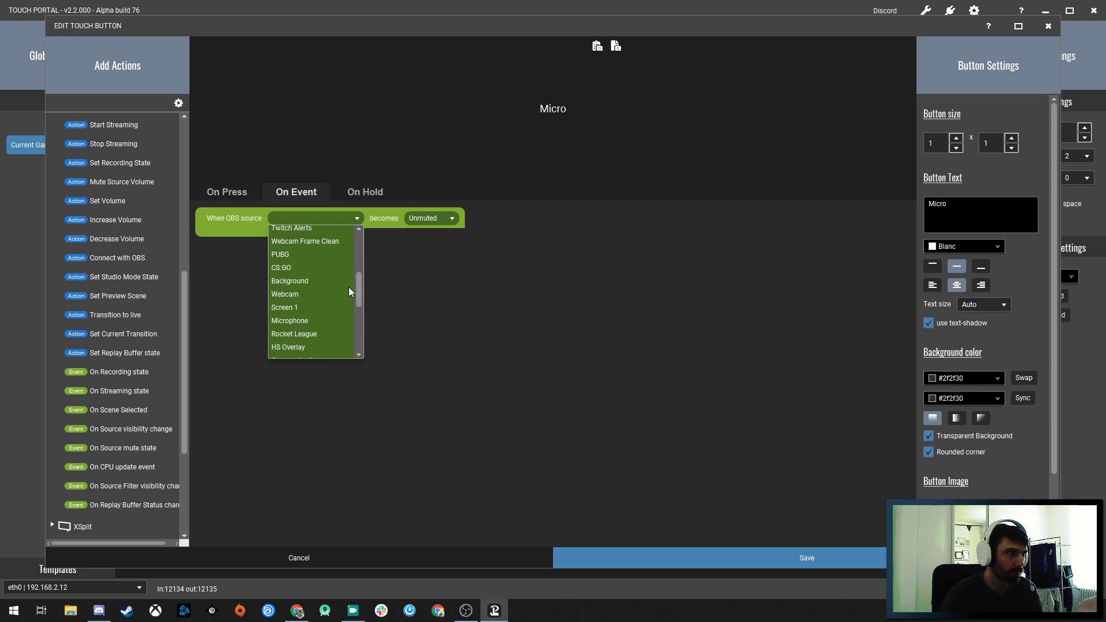
click(291, 321)
click(439, 221)
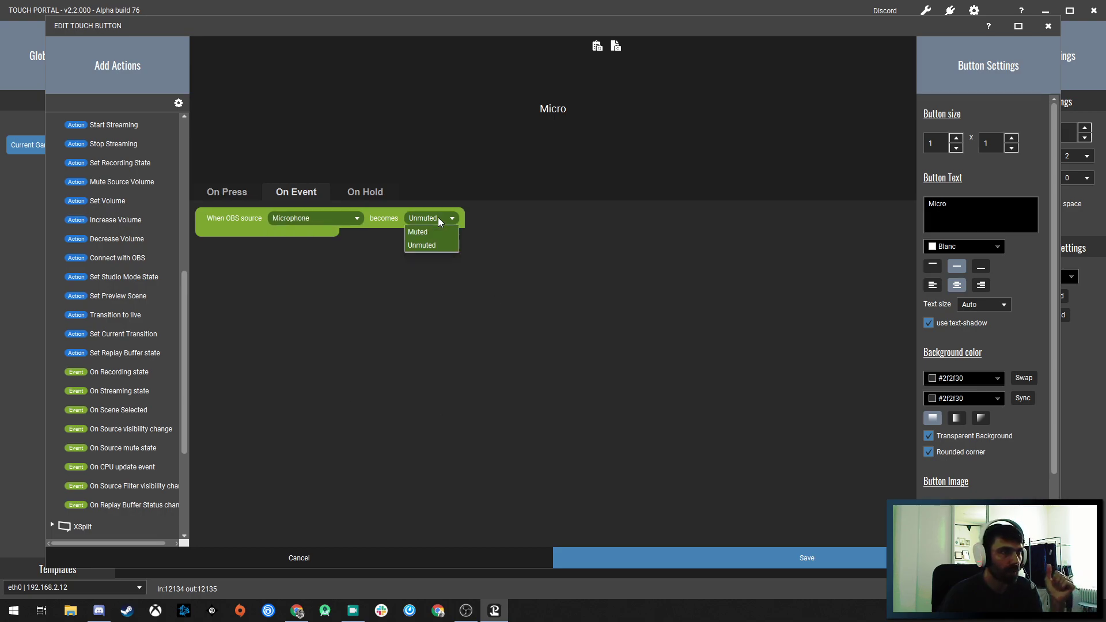
click(422, 233)
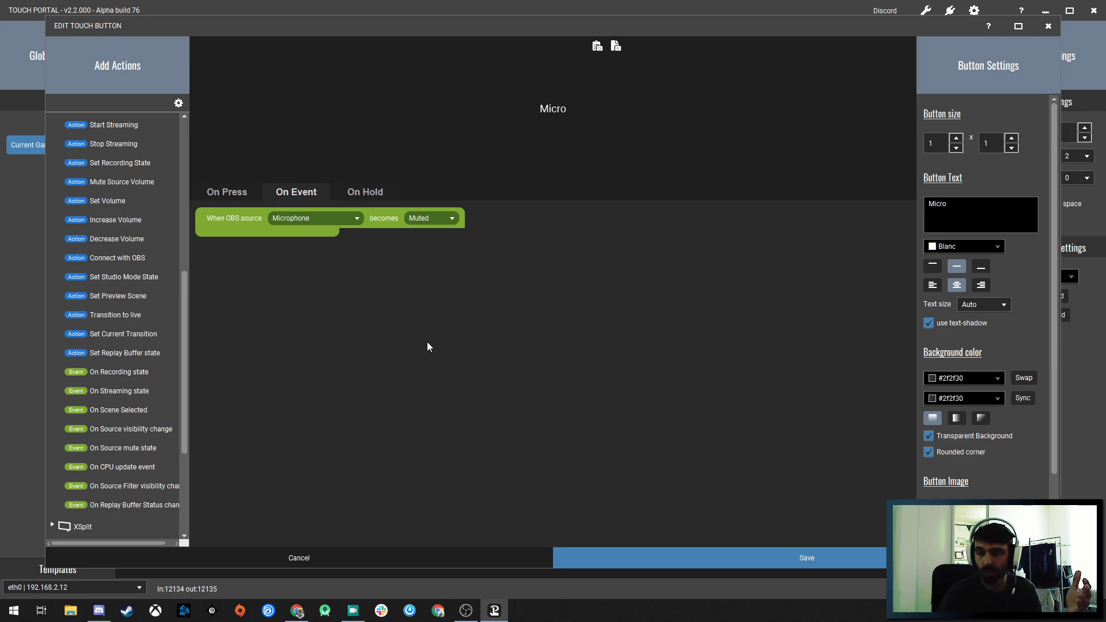
Add a Change Button Visuals action inside the Muted event that changes the icon to Mic - Off from the Icons - 256x256 folder
drag(186, 285, 194, 155)
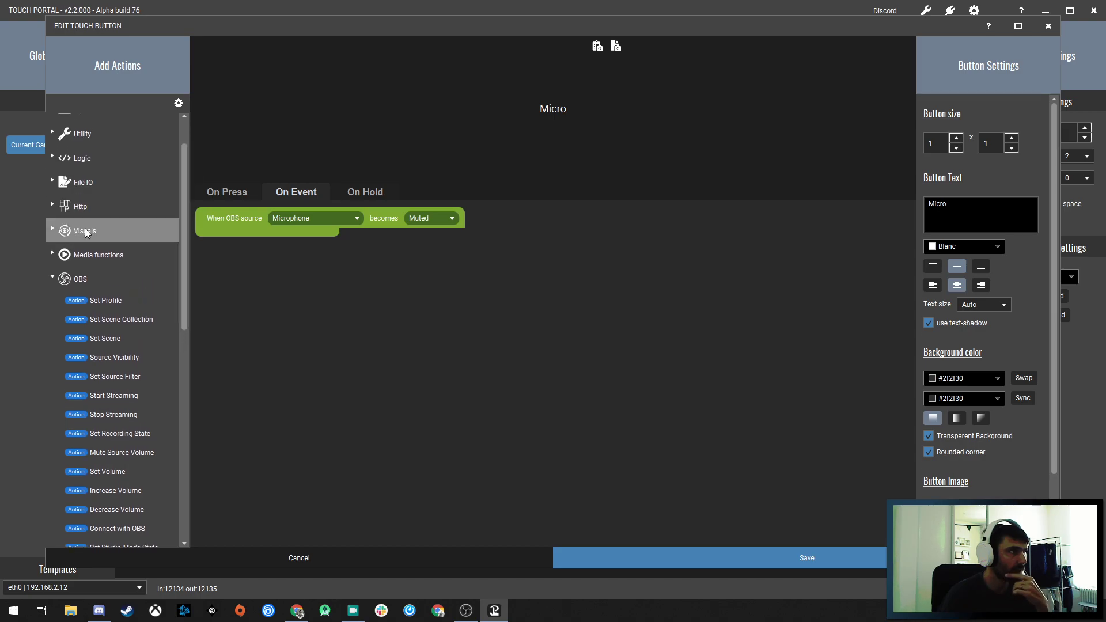
click(54, 231)
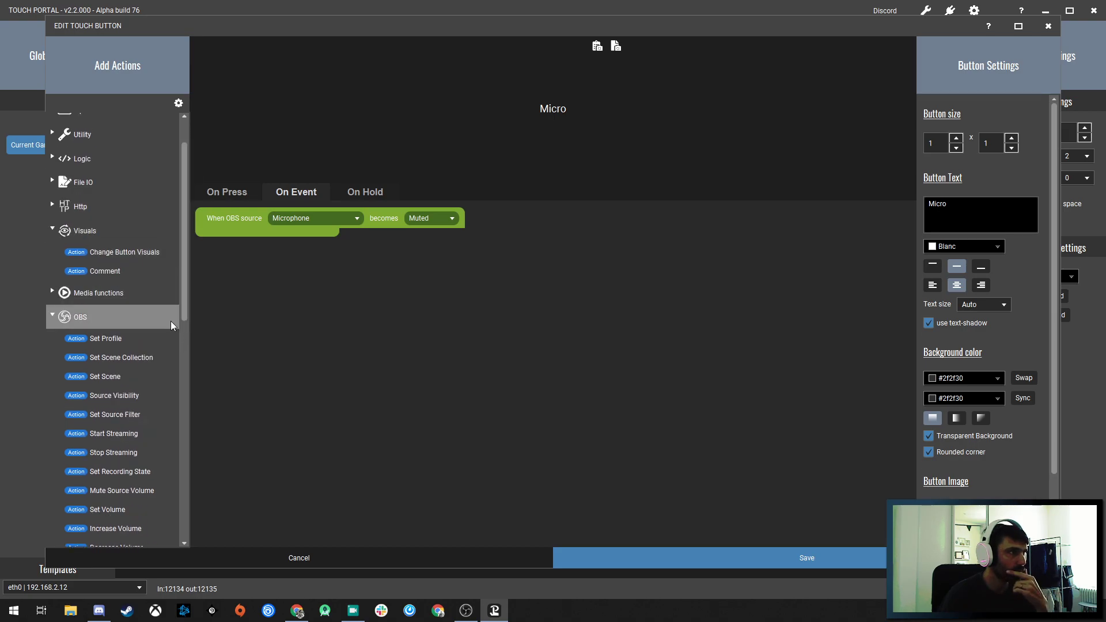
double_click(129, 253)
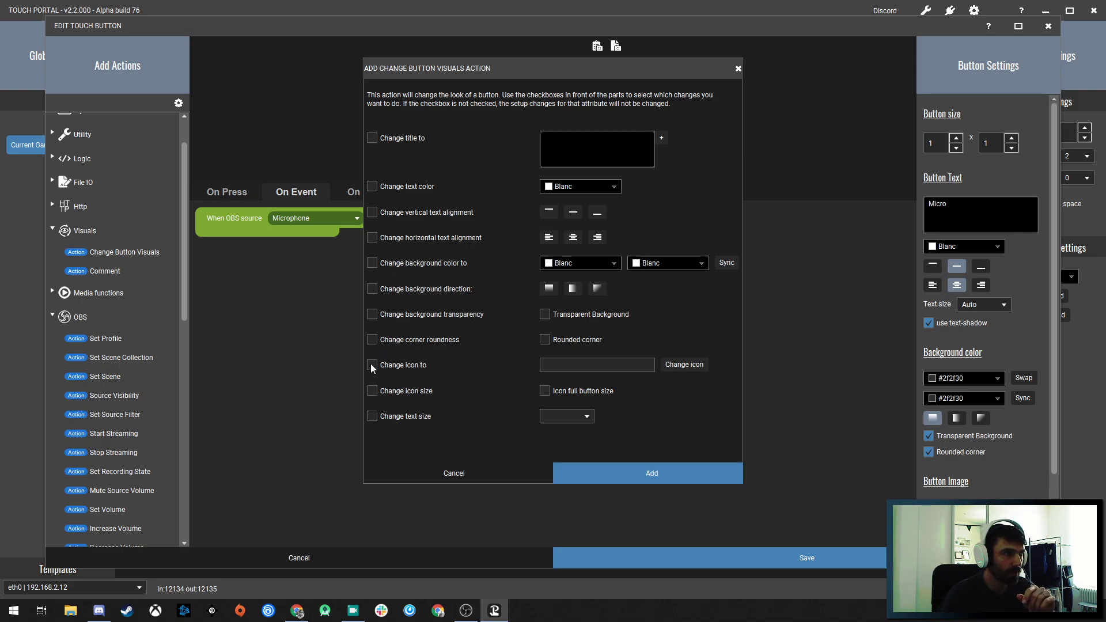
click(691, 365)
click(682, 370)
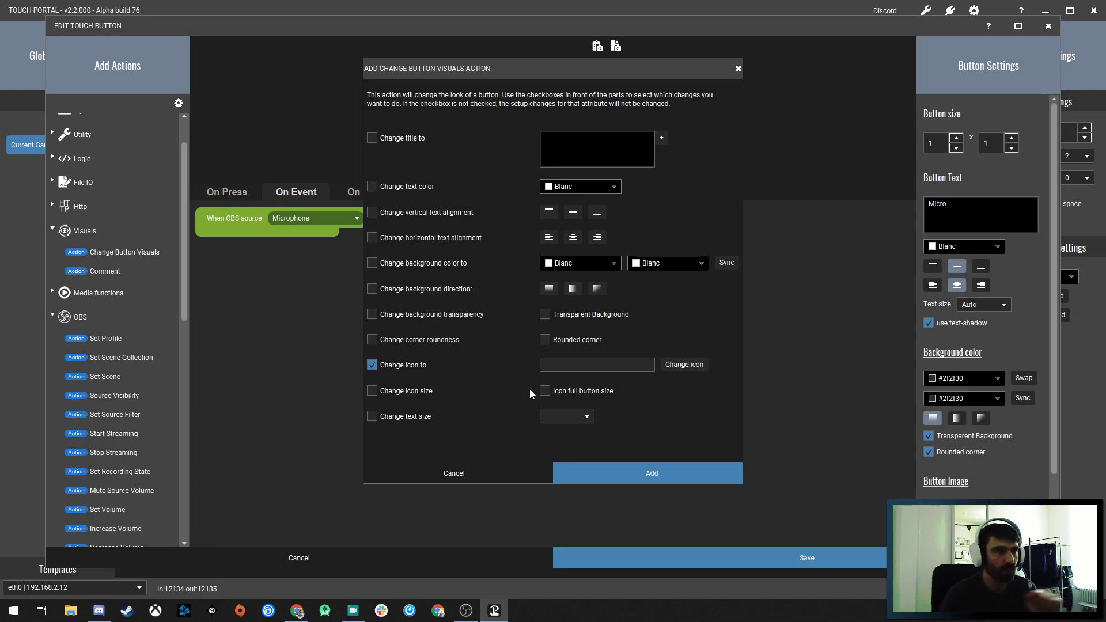
drag(798, 67, 503, 64)
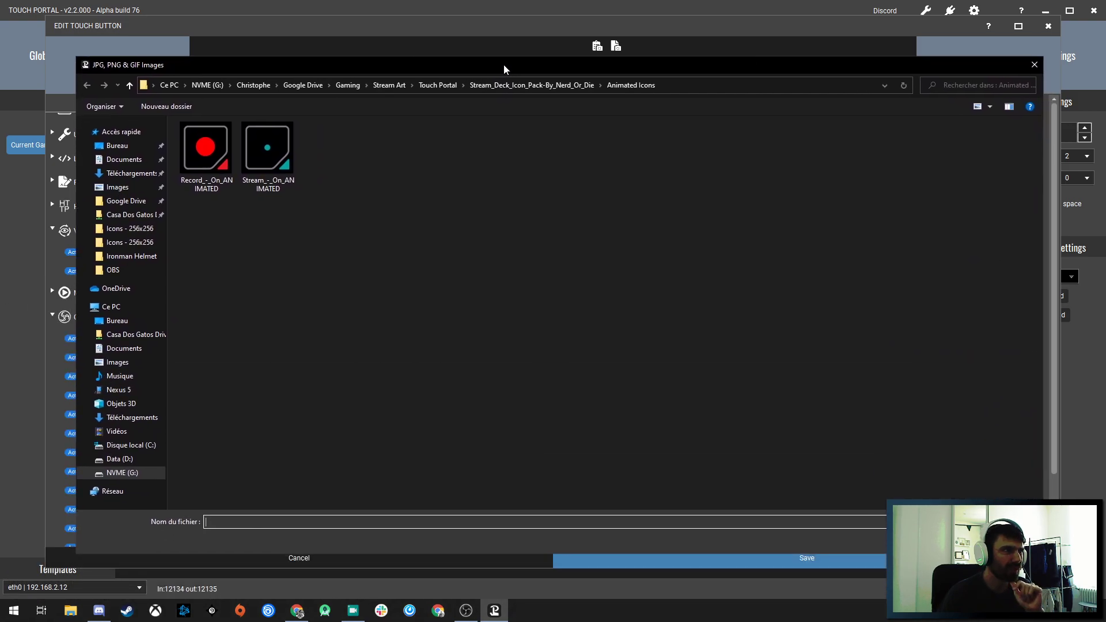
key(alt+Up)
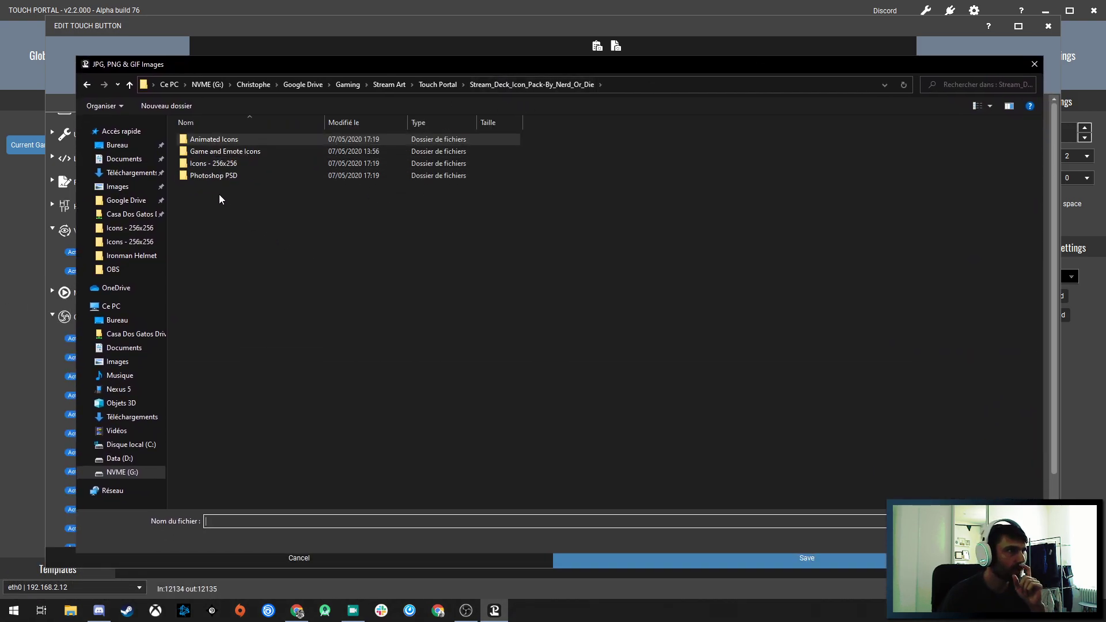
double_click(203, 163)
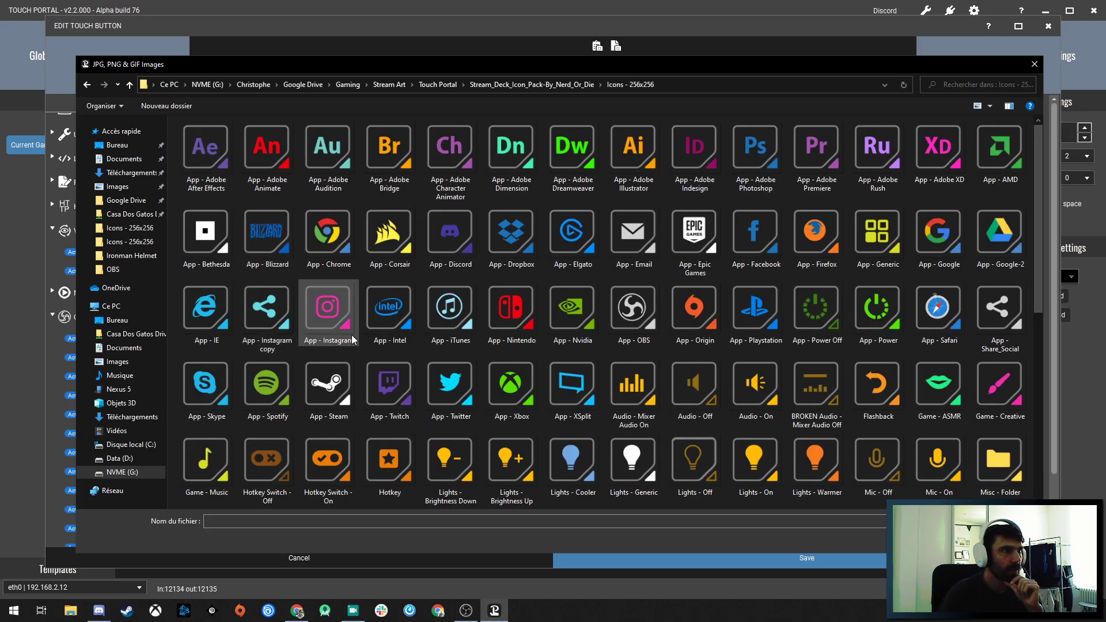
click(875, 458)
key(Return)
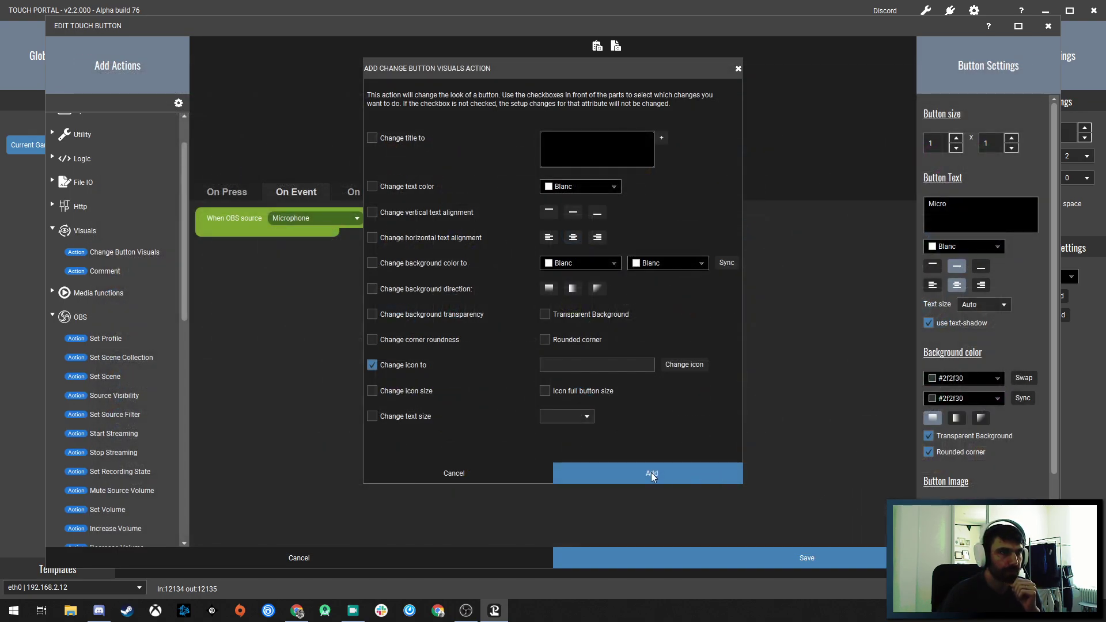
click(651, 472)
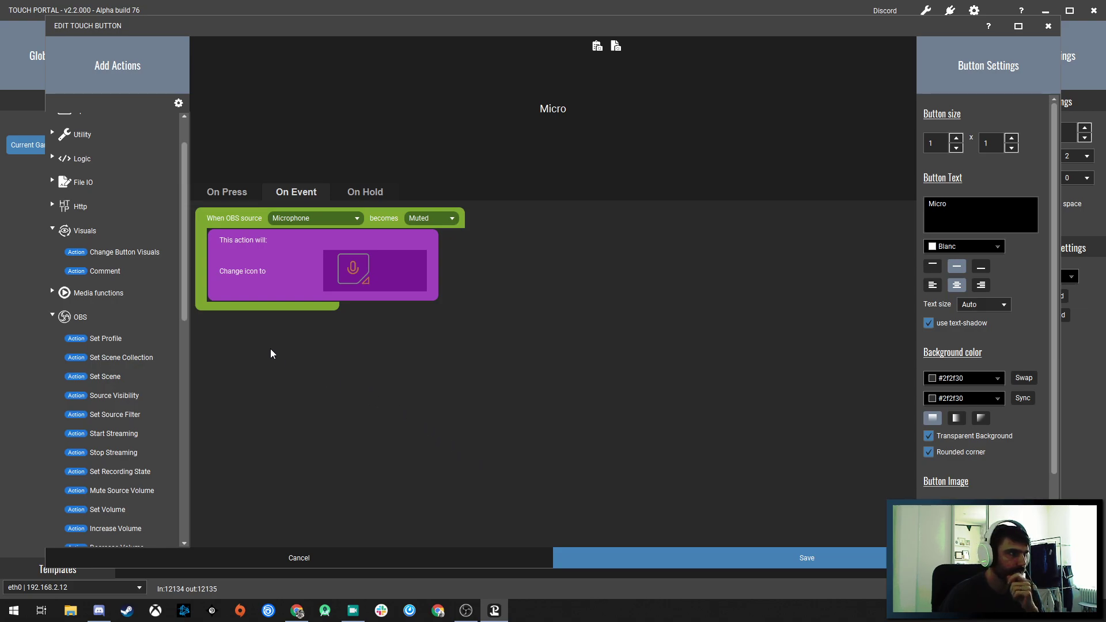
drag(184, 238, 188, 355)
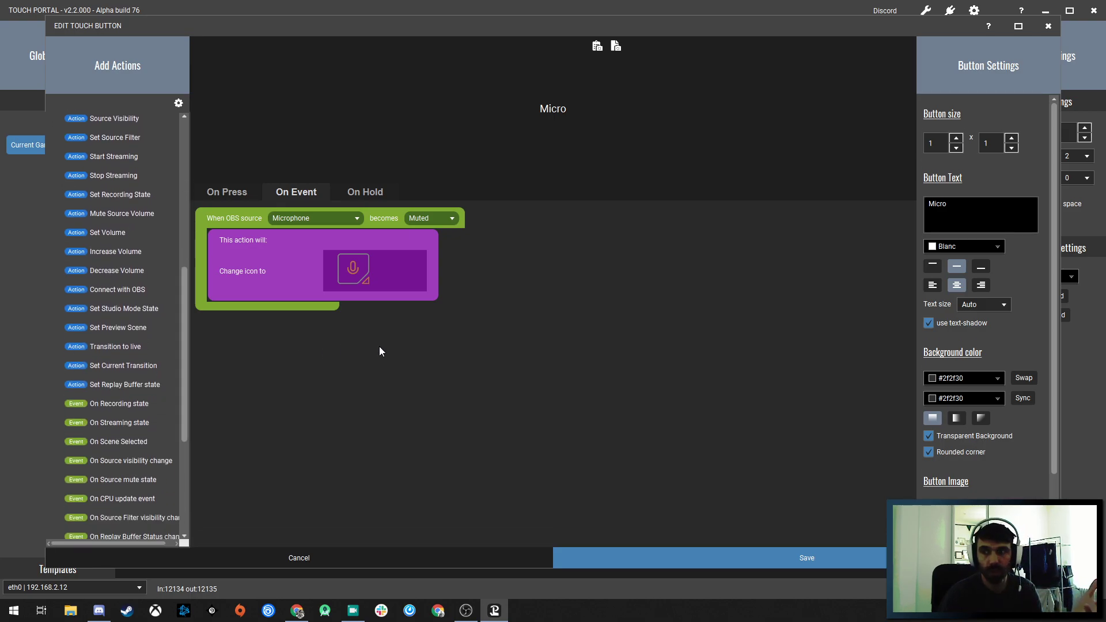
scroll(126, 366, down, 1)
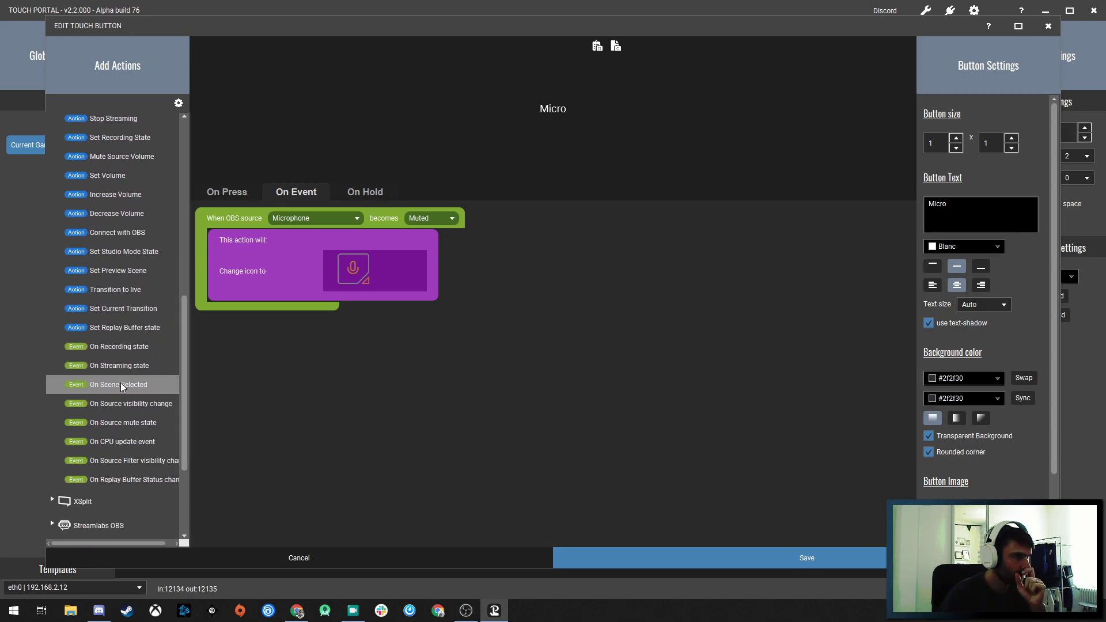
drag(112, 424, 318, 444)
click(348, 335)
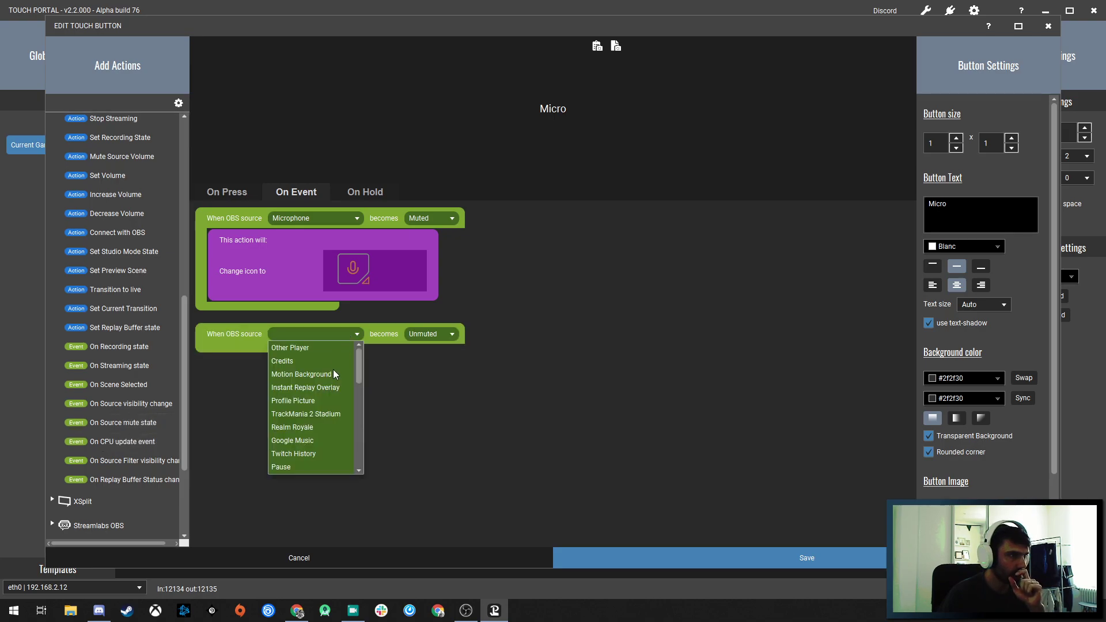
scroll(321, 378, down, 5)
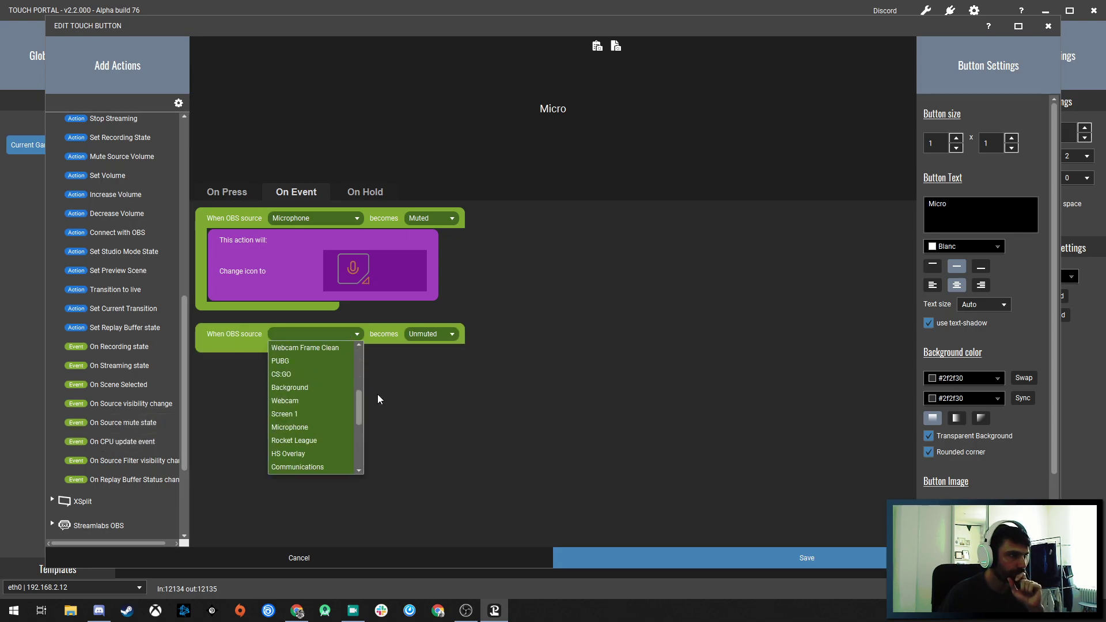
click(508, 395)
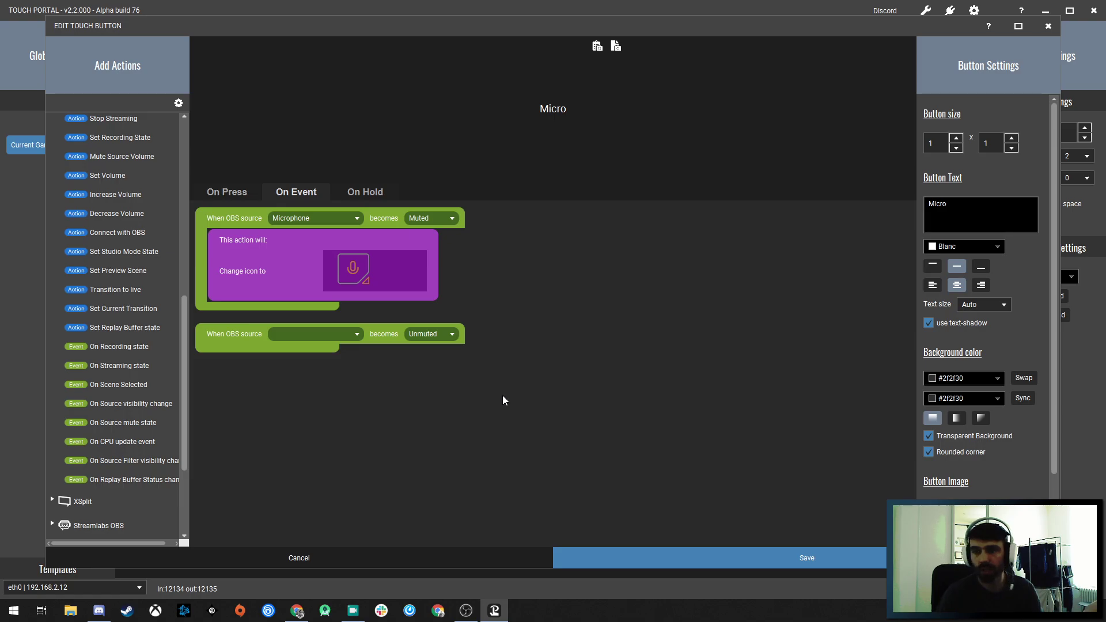
right_click(228, 333)
click(252, 382)
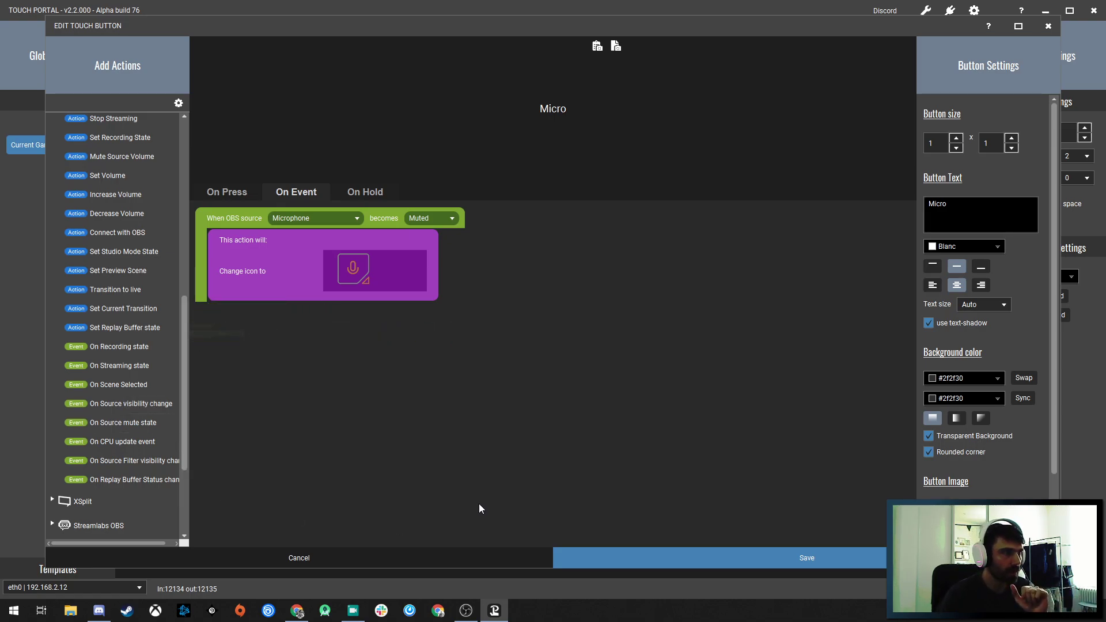
Duplicate the Microphone Muted event in the On Event actions and set the copy's state to Unmuted
right_click(233, 219)
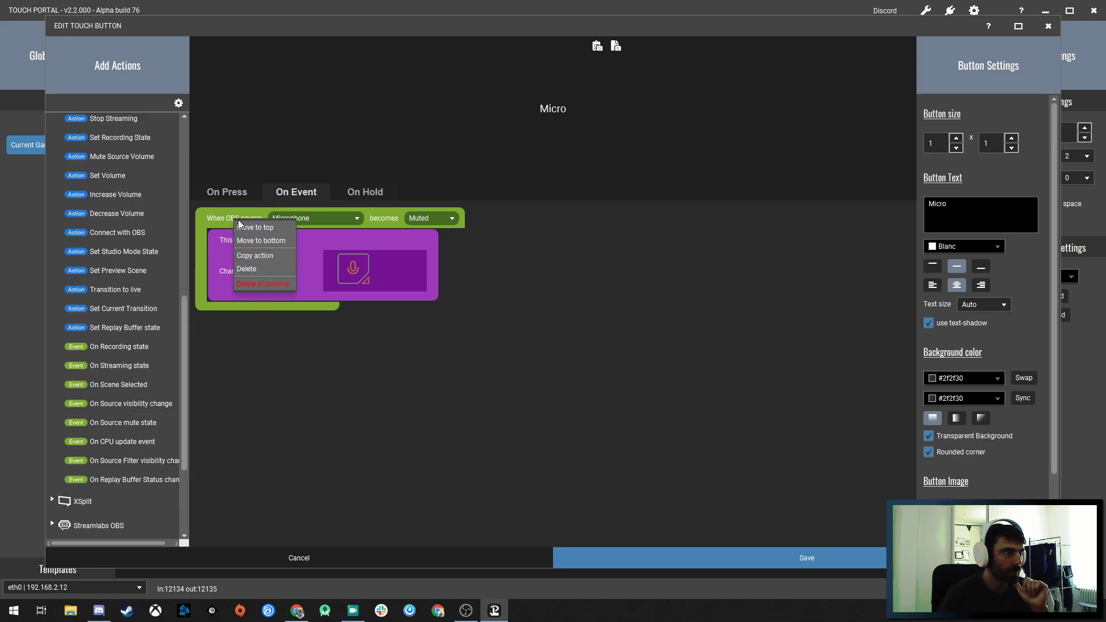
click(269, 254)
right_click(257, 392)
click(284, 412)
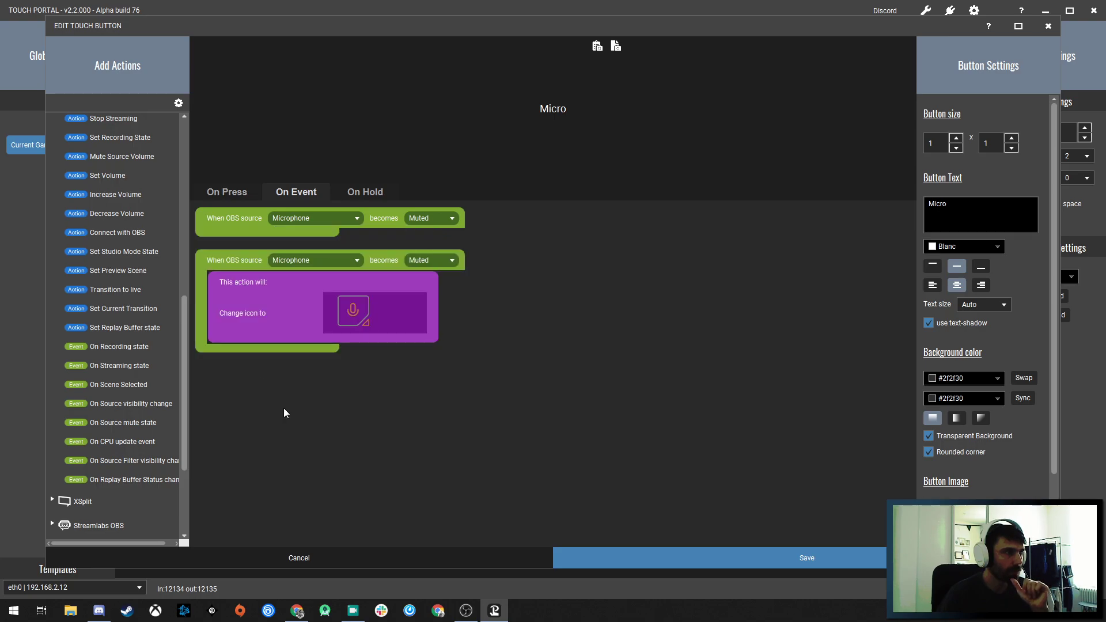
click(433, 218)
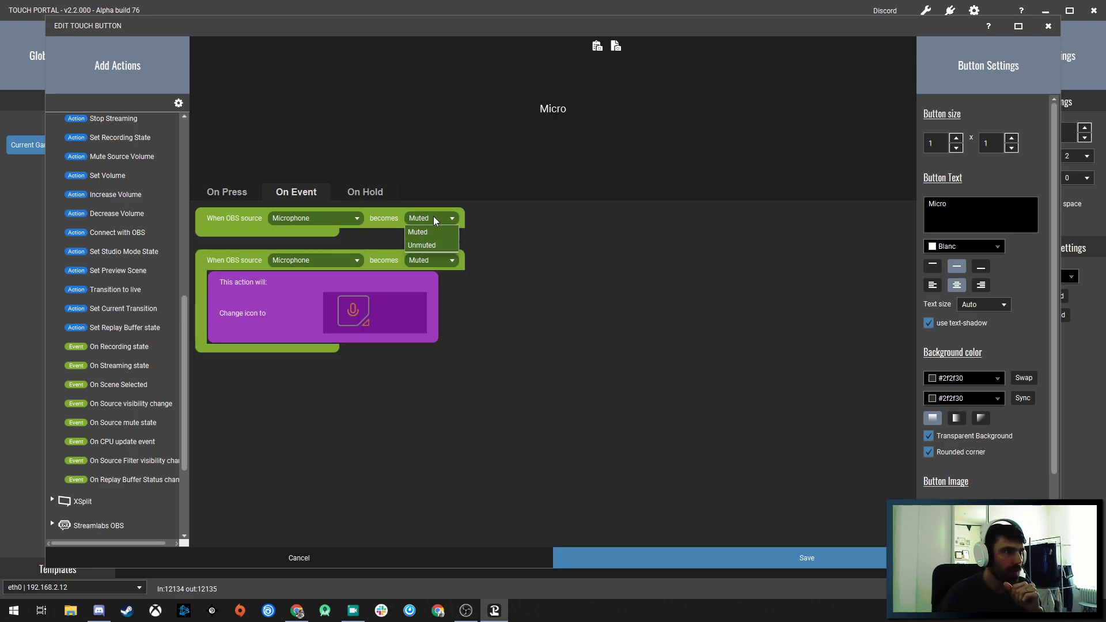
click(423, 245)
Copy the change icon action from the Muted event into the Unmuted event
right_click(250, 304)
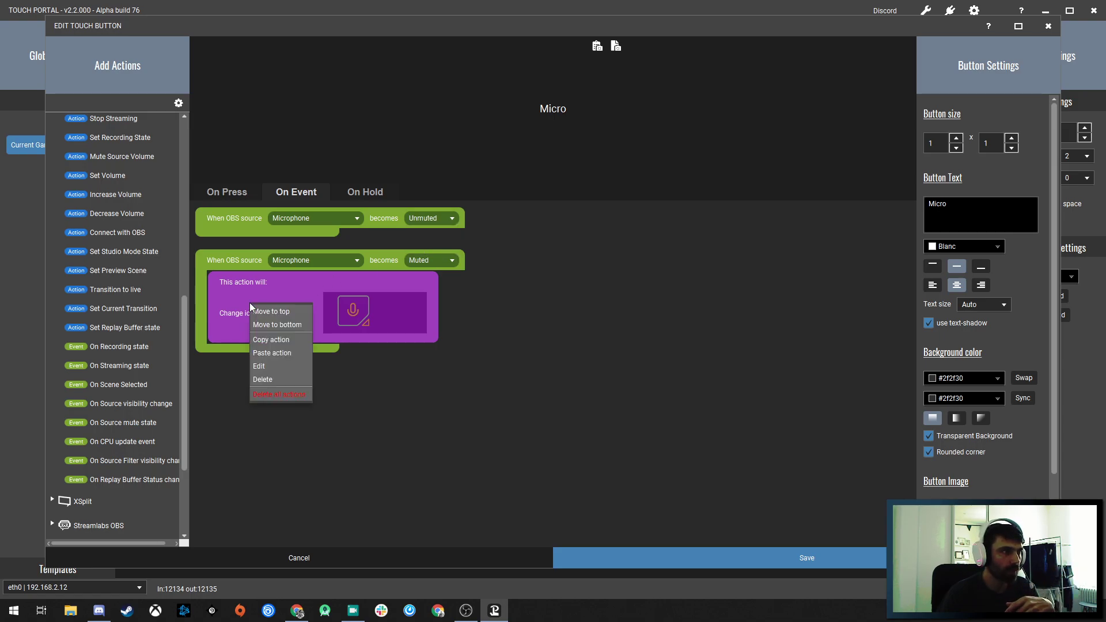
click(288, 340)
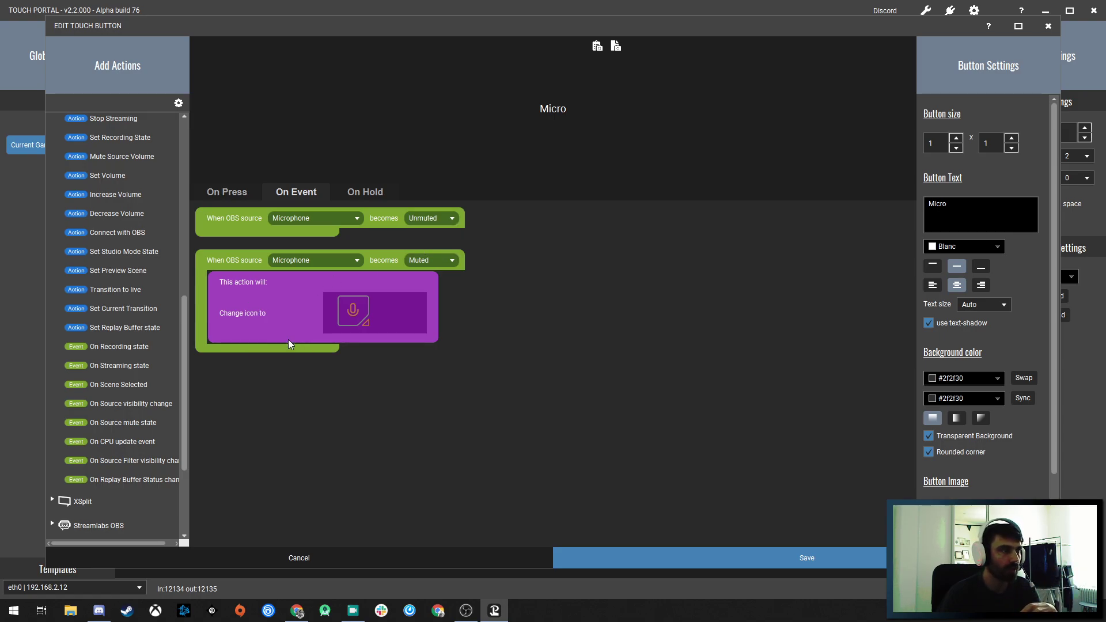
right_click(248, 229)
click(291, 281)
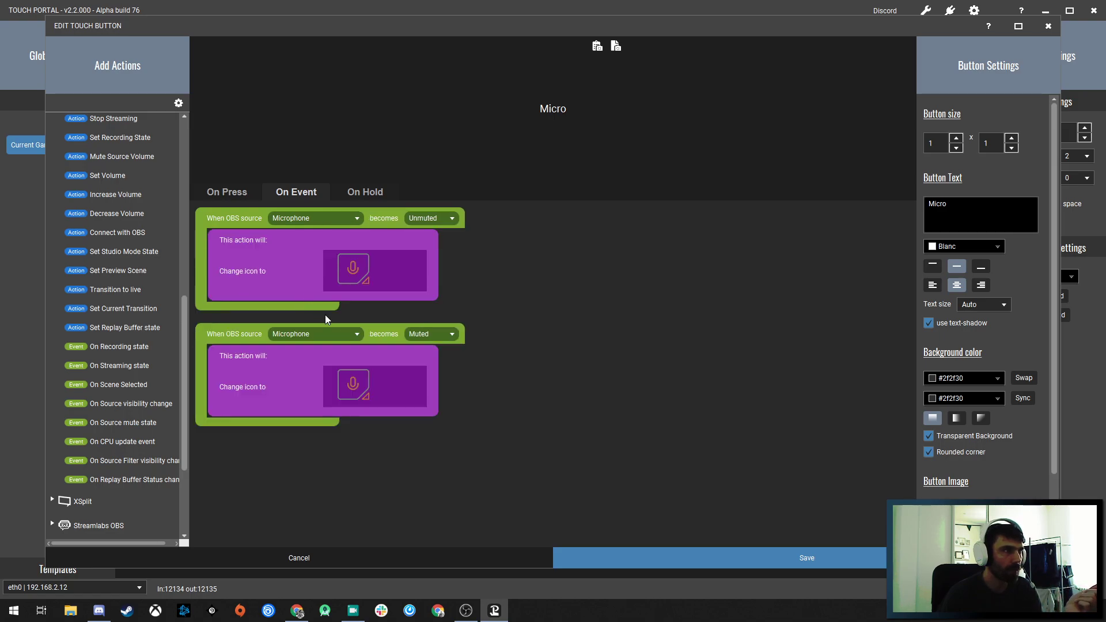
Change the icon in the Unmuted event's action to Mic - On from the Icons - 256x256 folder and save the Micro button
click(349, 272)
click(673, 365)
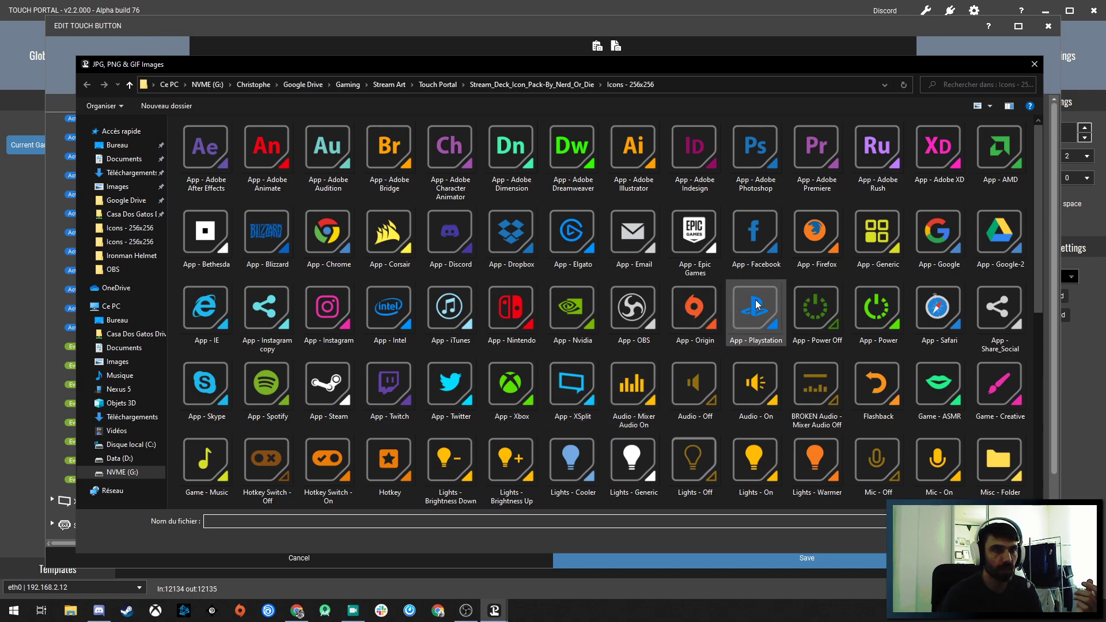
double_click(938, 461)
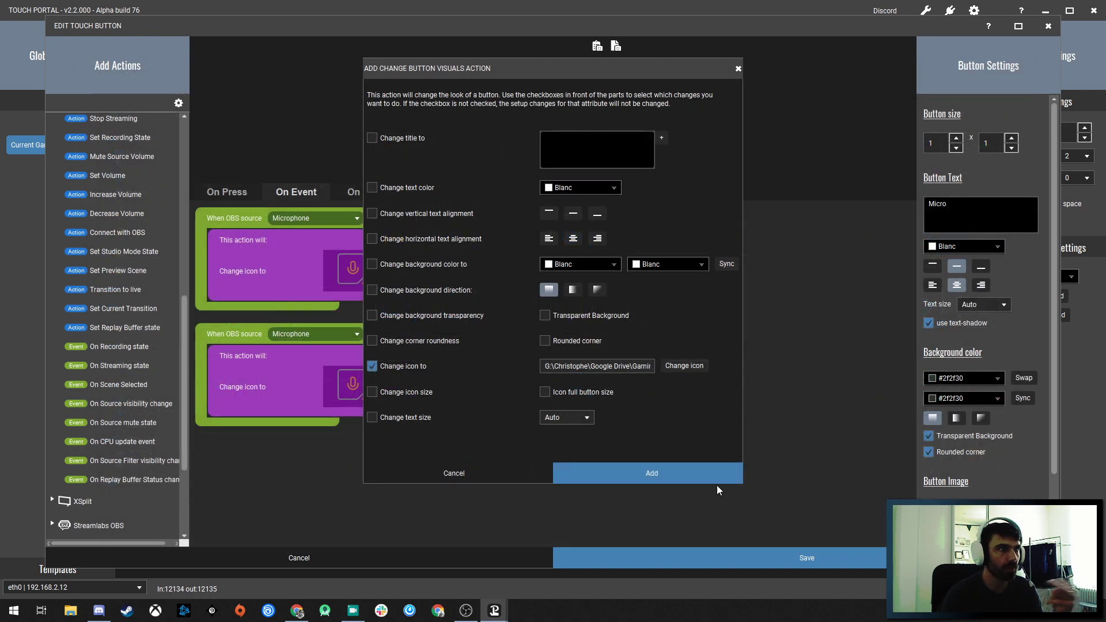
click(639, 464)
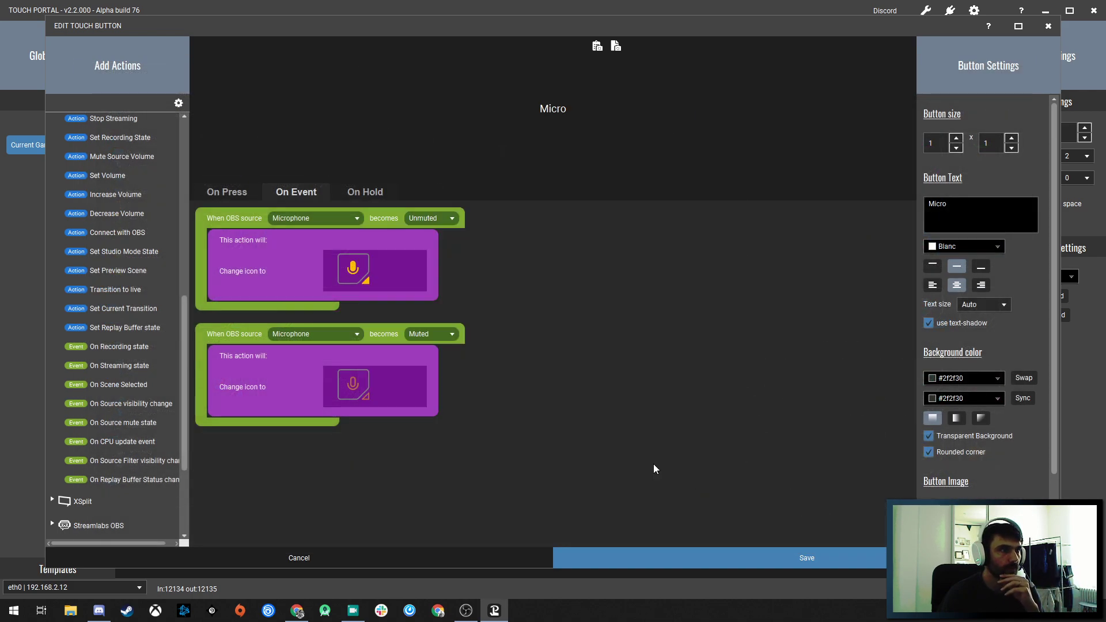
click(771, 551)
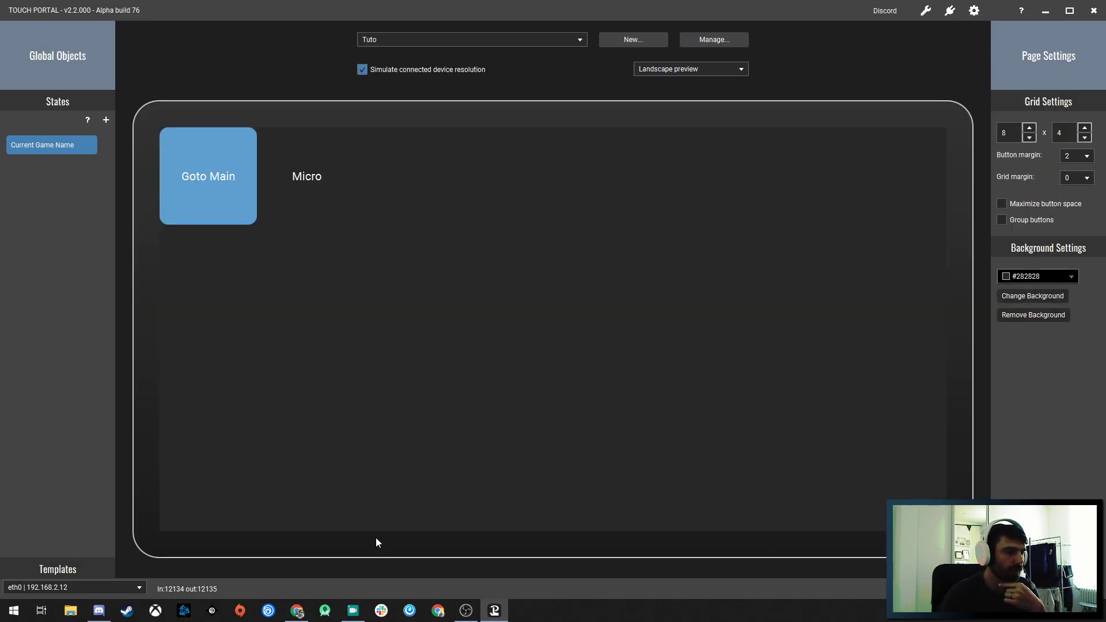
Test the Micro button once in the mirrored Nexus 5 phone window and return to Touch Portal
click(352, 610)
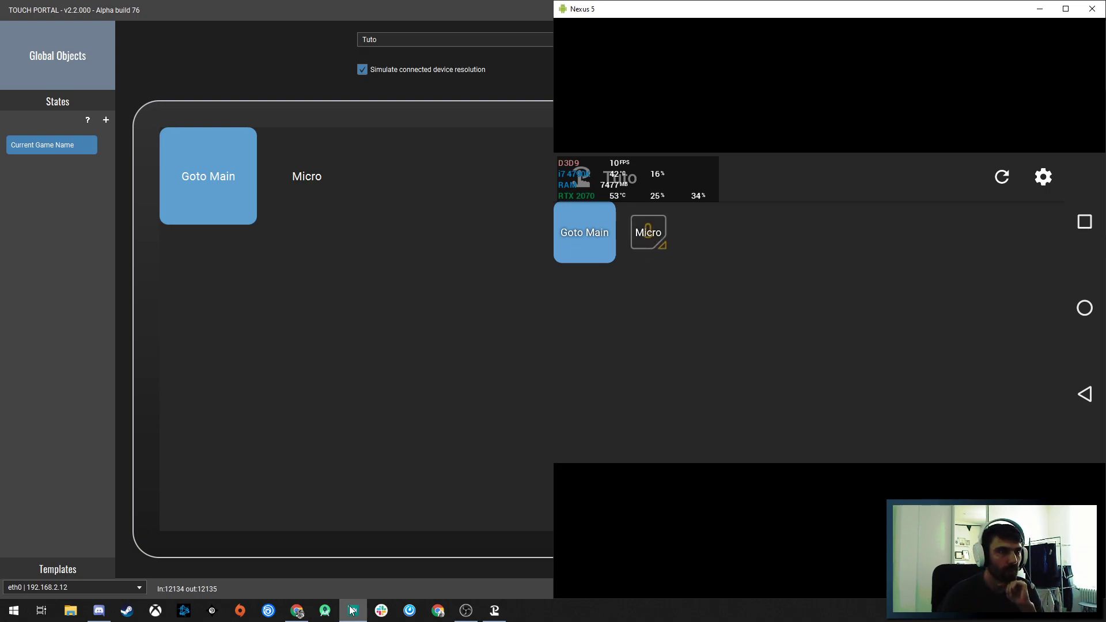
click(651, 243)
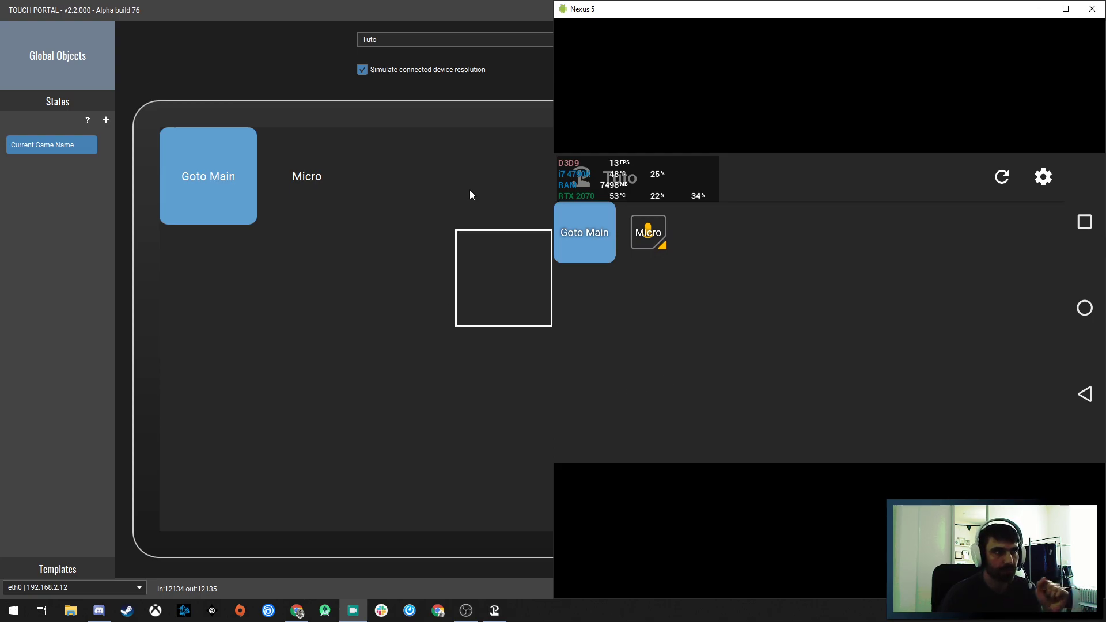
click(454, 18)
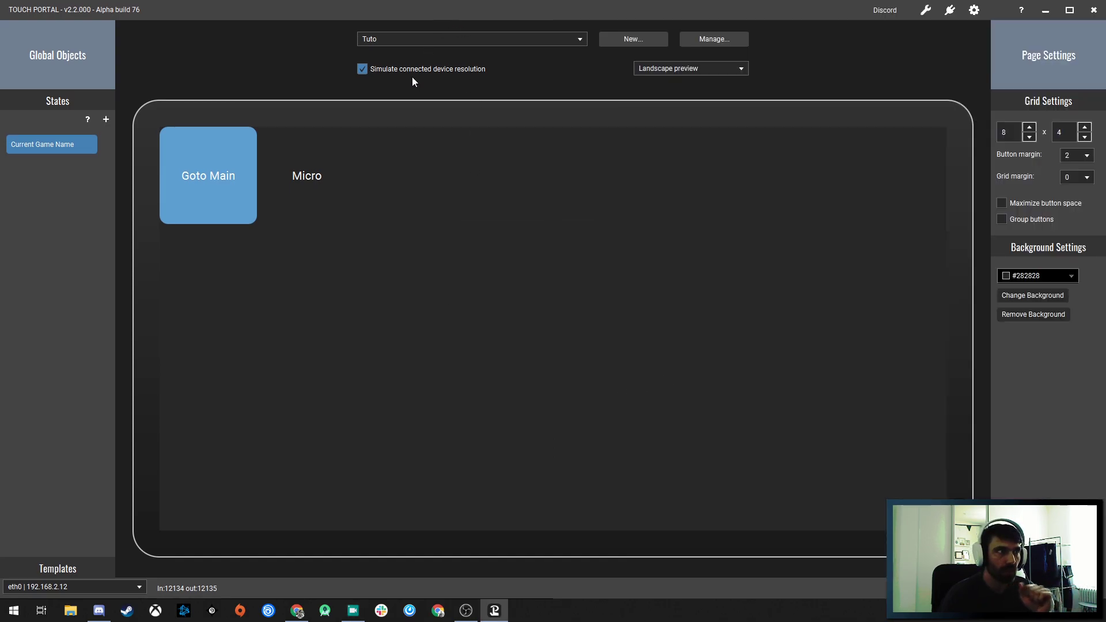
Reopen the Micro button for editing and enable Icon full button size in its image settings
click(303, 179)
scroll(1055, 274, down, 1)
drag(1056, 277, 1058, 283)
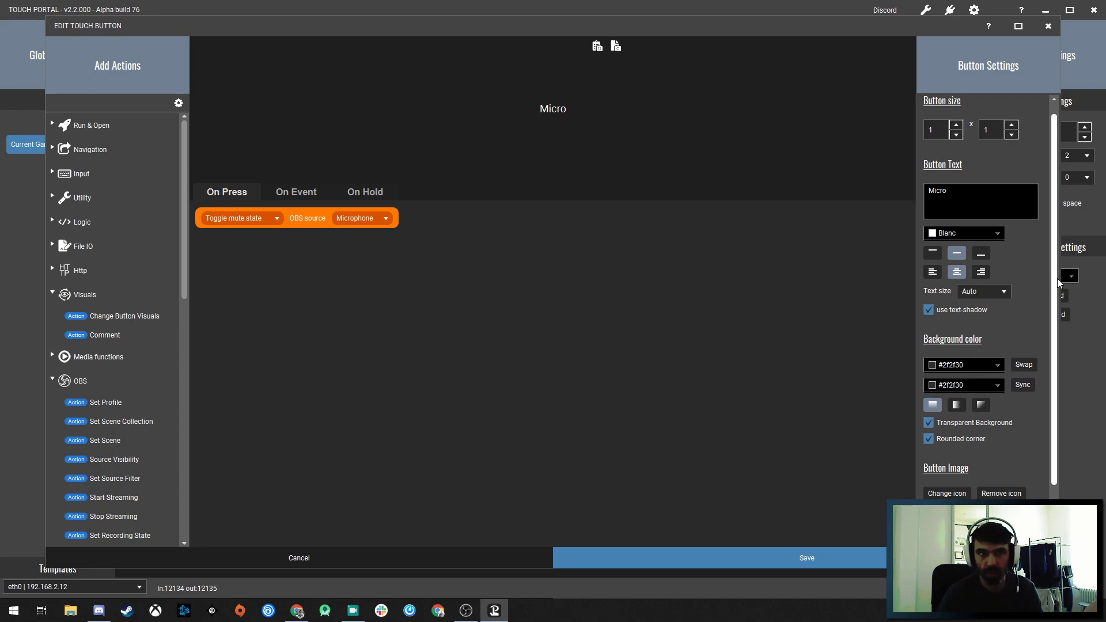
scroll(1058, 283, down, 3)
click(929, 459)
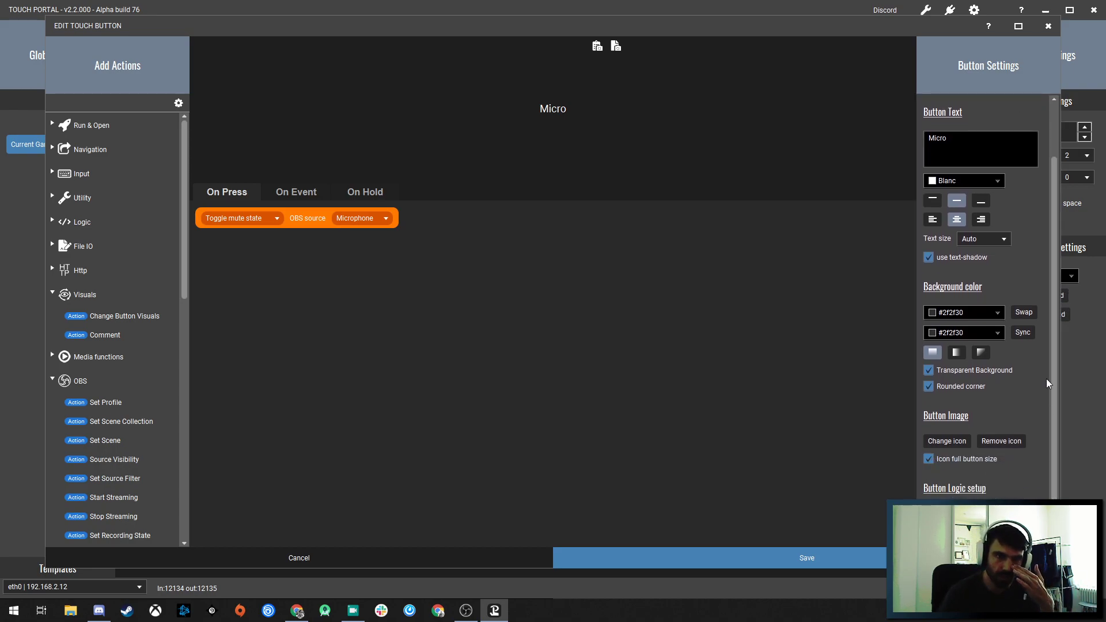
Set the Micro button's default icon to the file Mic - Off from the Icons - 256x256 folder and save the button
scroll(1054, 382, down, 1)
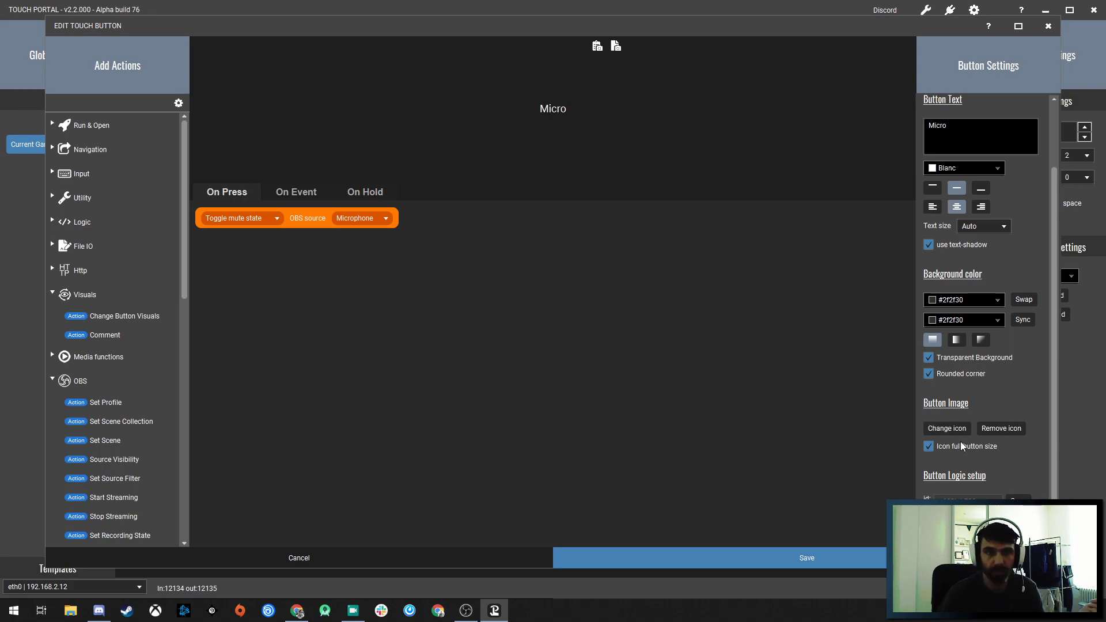
click(952, 431)
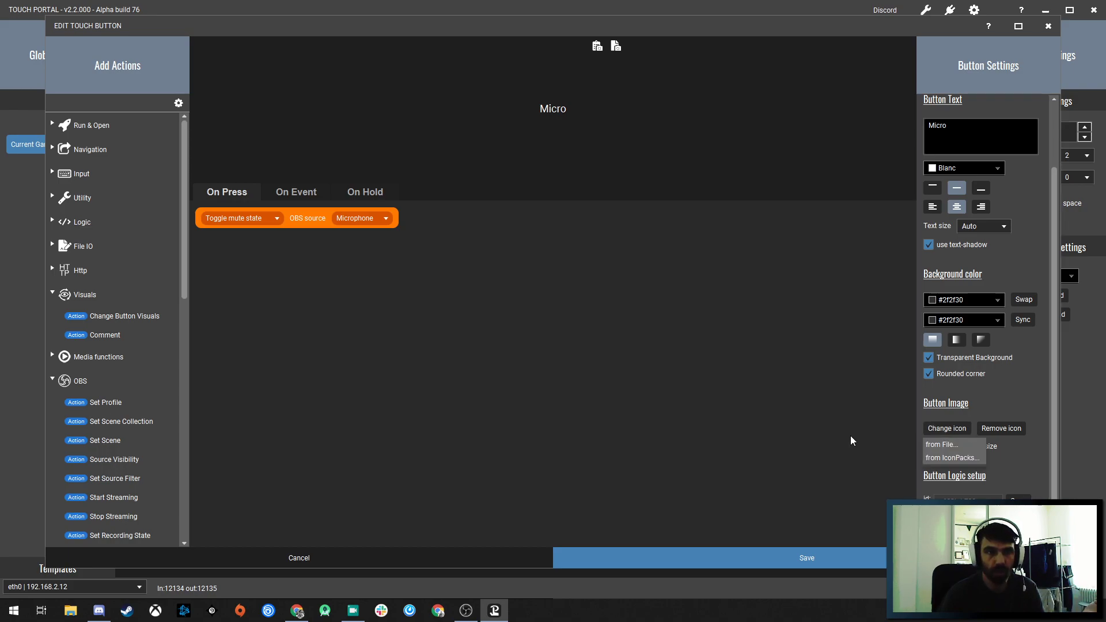
click(962, 447)
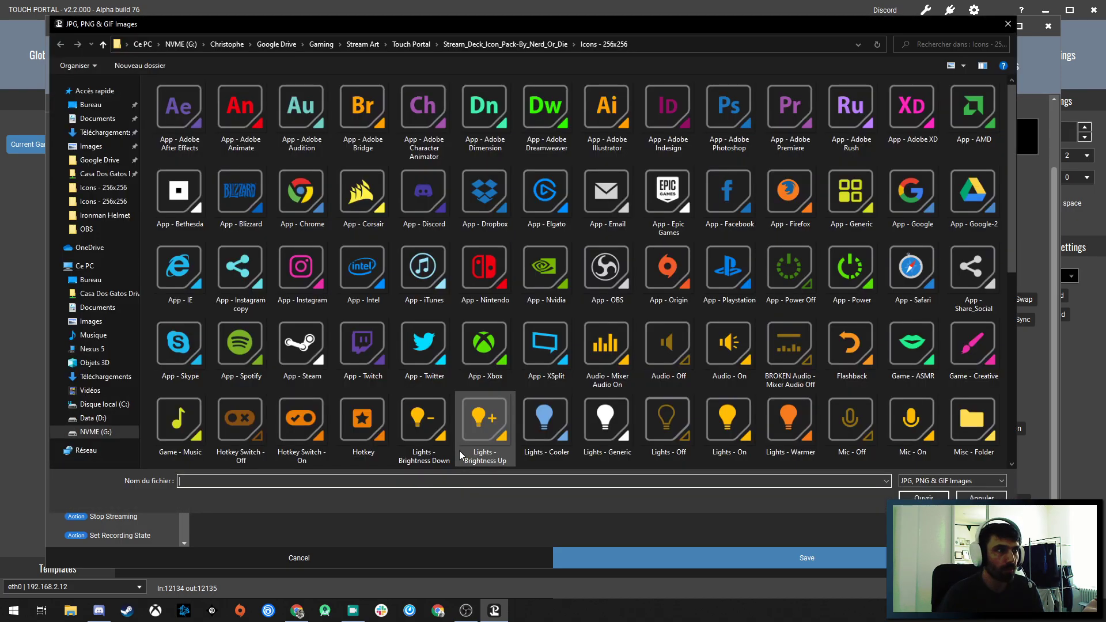
click(850, 426)
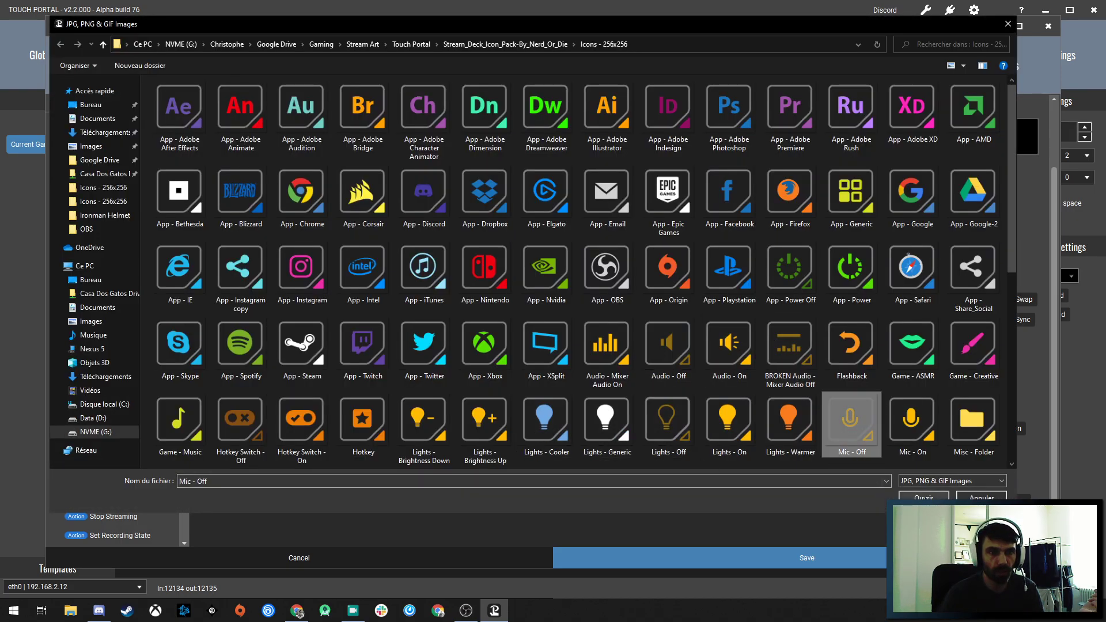
click(923, 500)
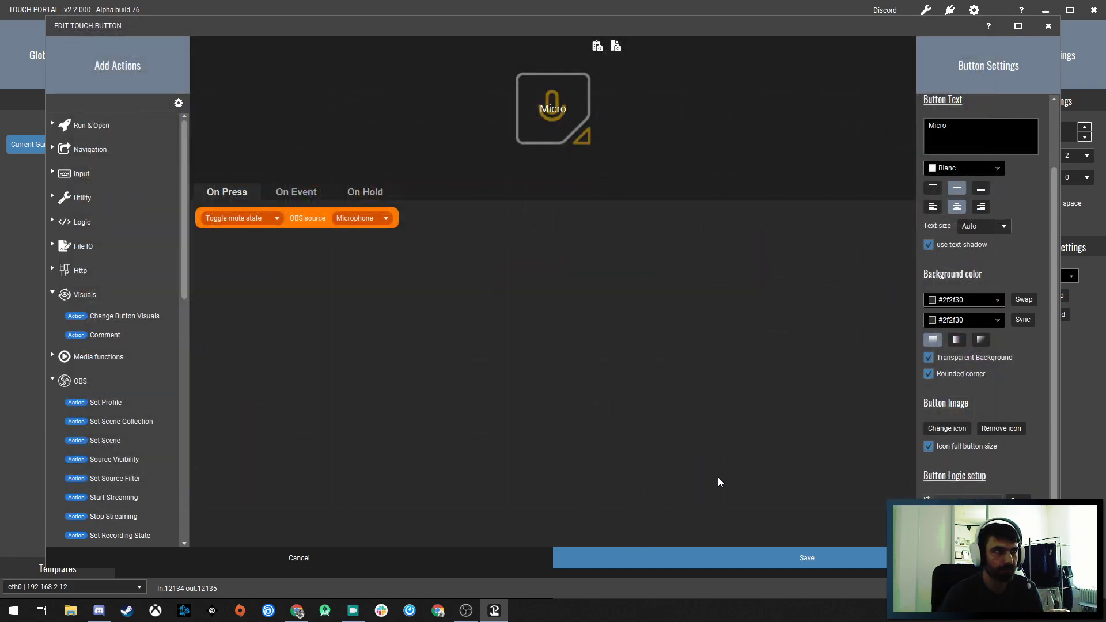
click(821, 559)
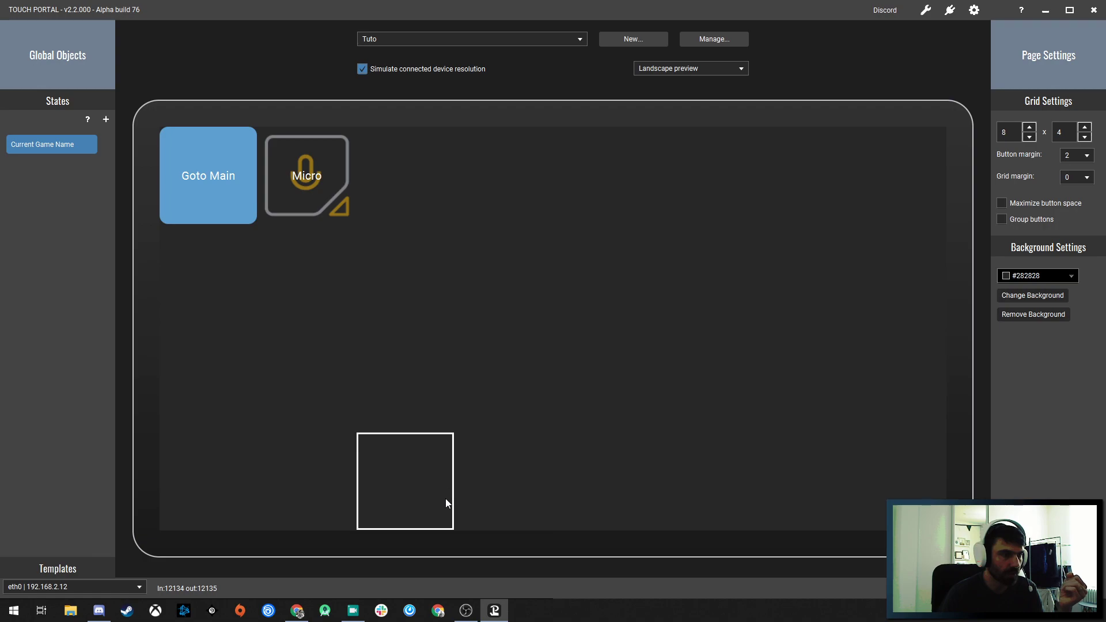
Show the Nexus 5 window beside OBS and toggle the Microphone mute repeatedly in the OBS audio mixer to test the Micro icon
click(353, 611)
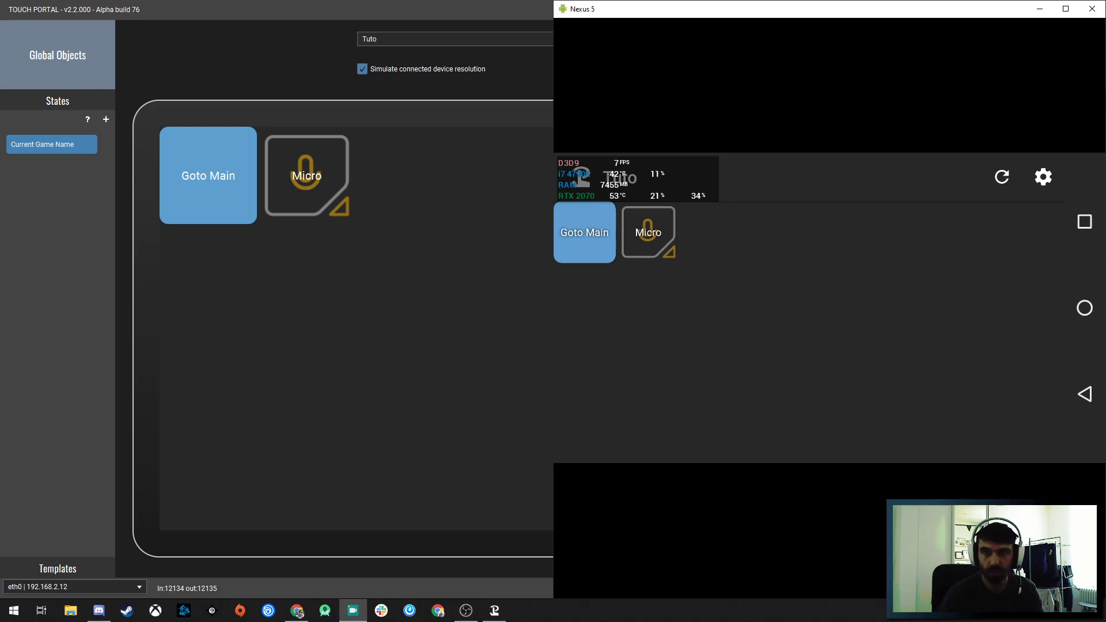
key(alt+Tab)
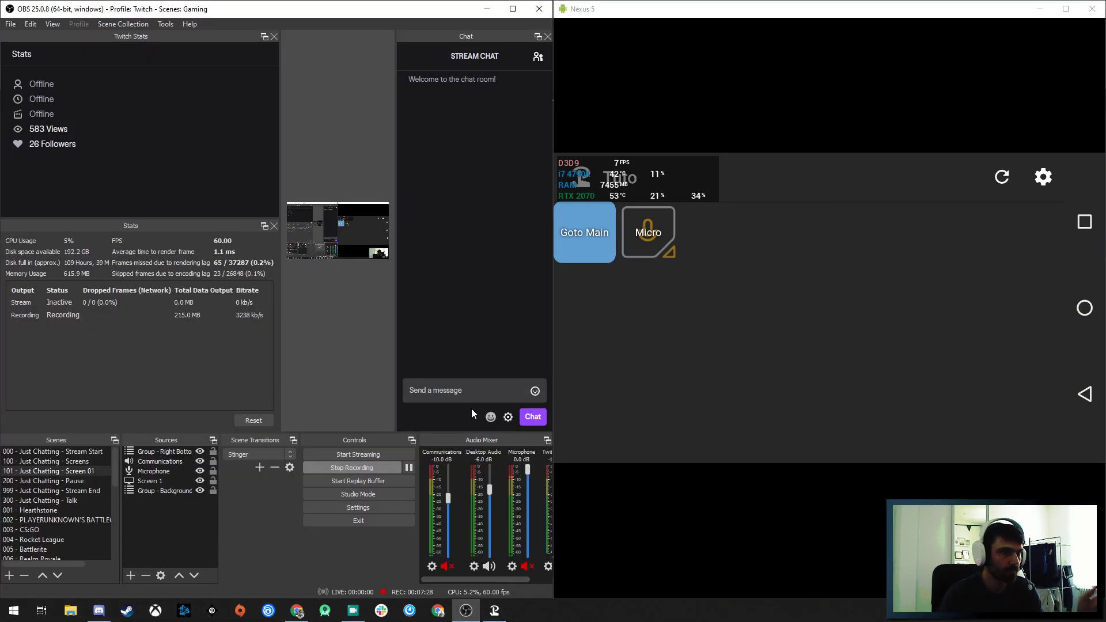
click(526, 569)
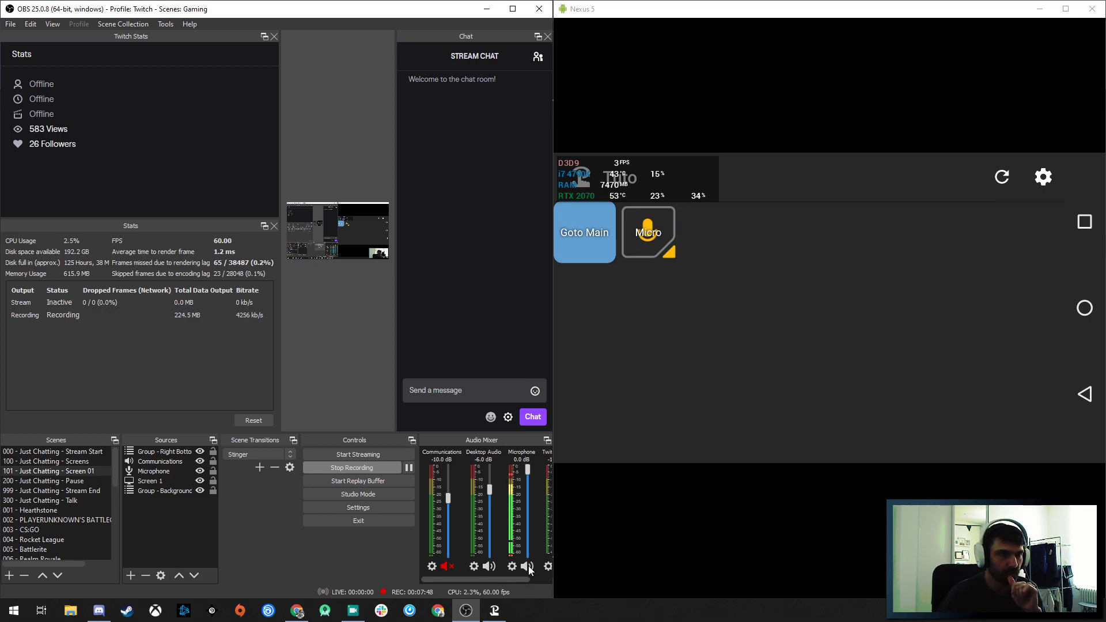
click(528, 566)
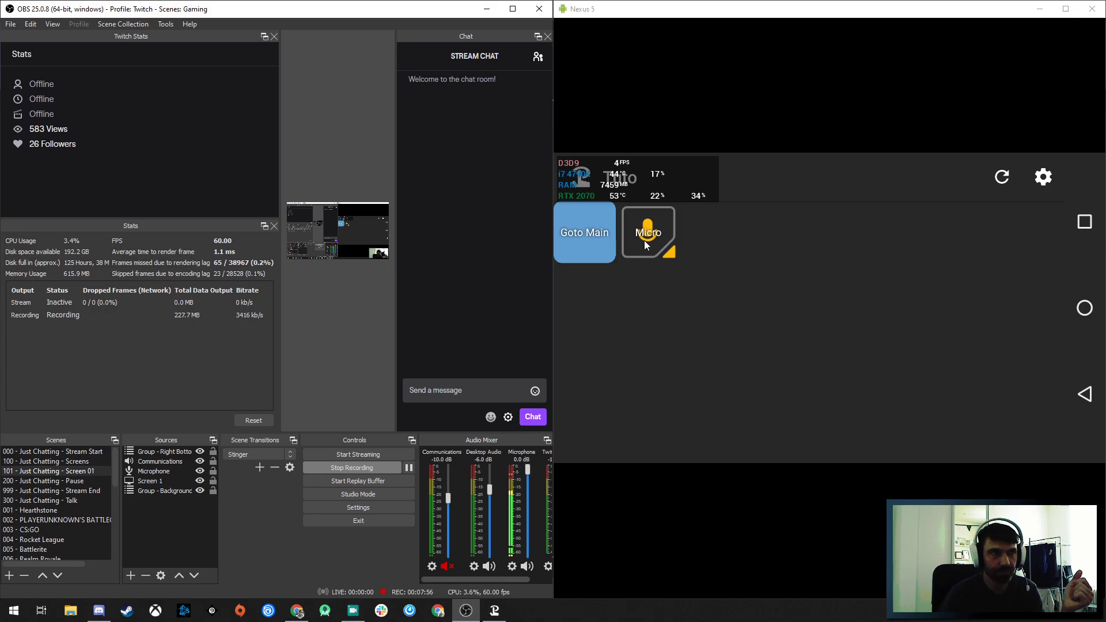
click(528, 568)
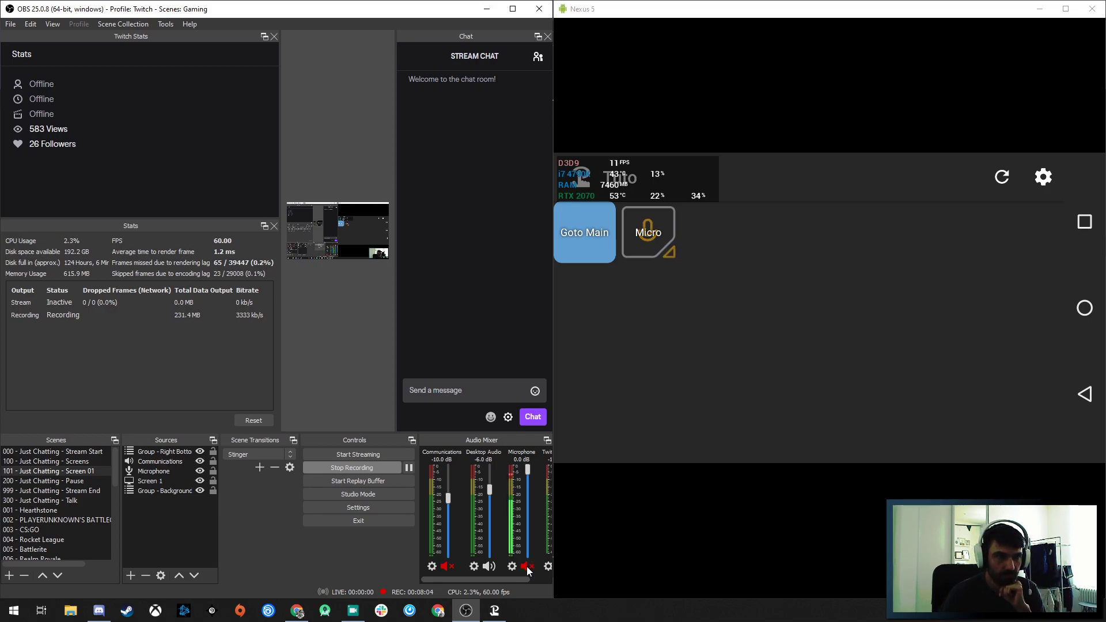
click(528, 567)
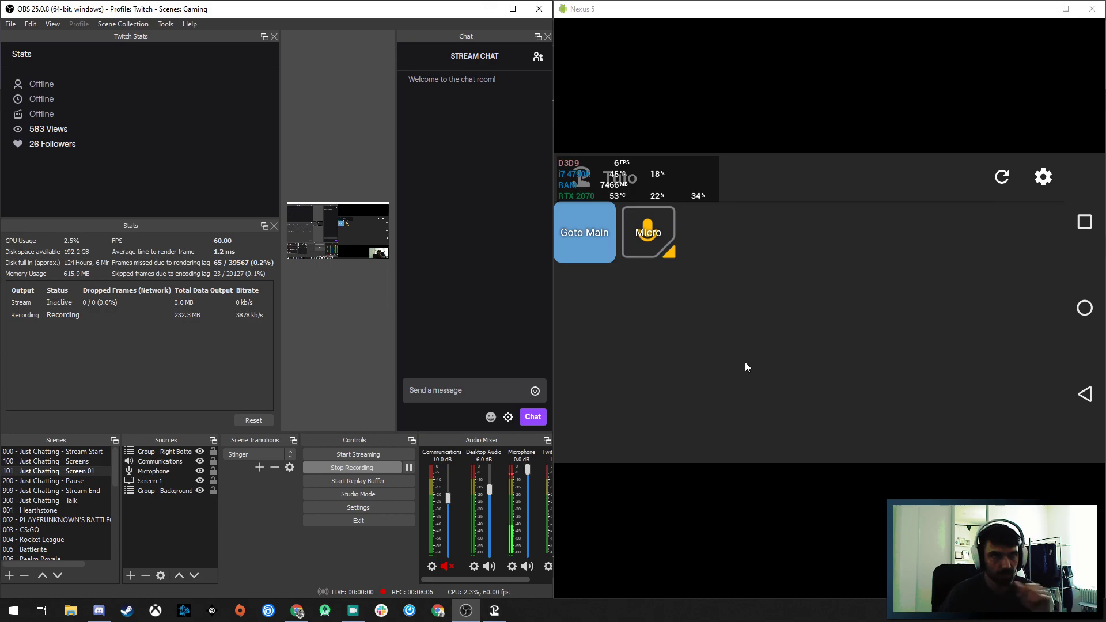